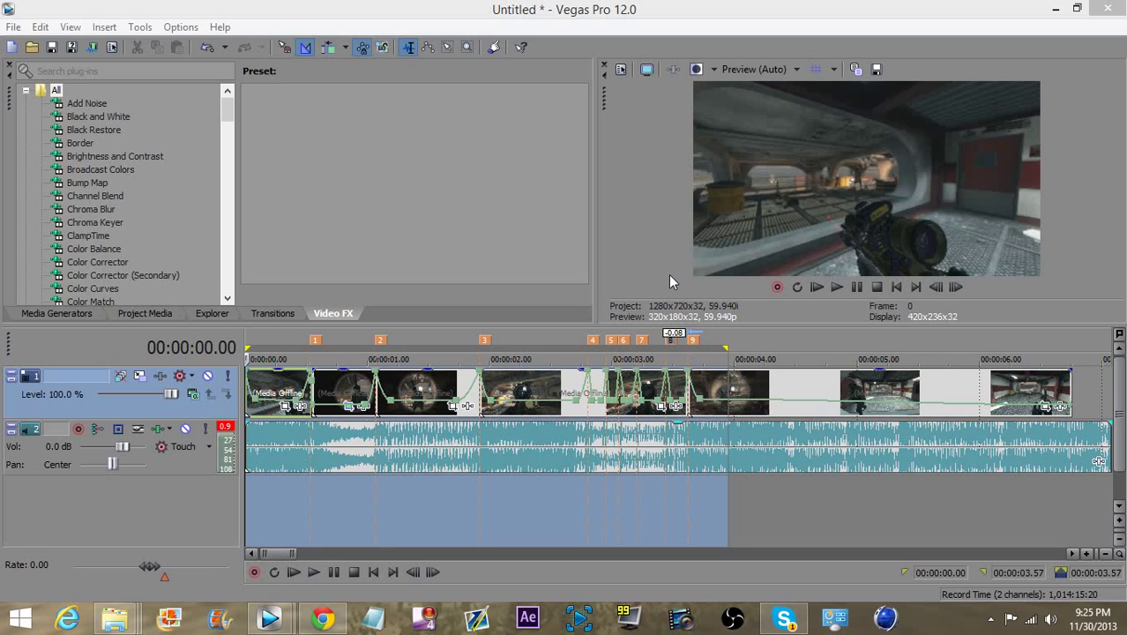
- Play the finished synced example and look over its clips and velocity curves on the timeline
key("space")
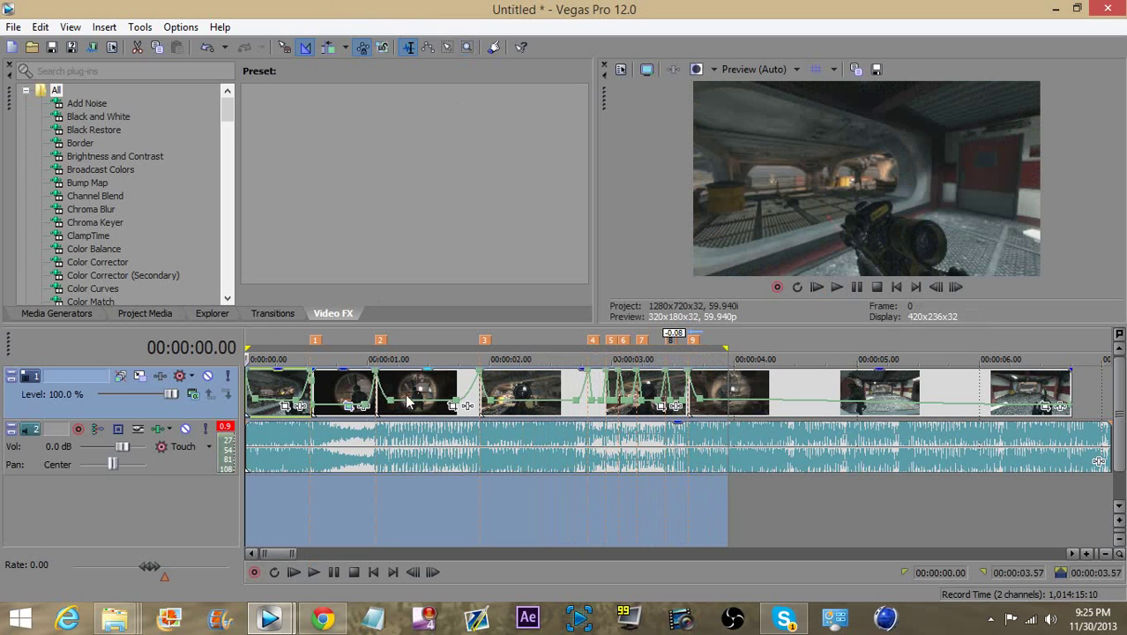
scroll(602, 420, "down", 2)
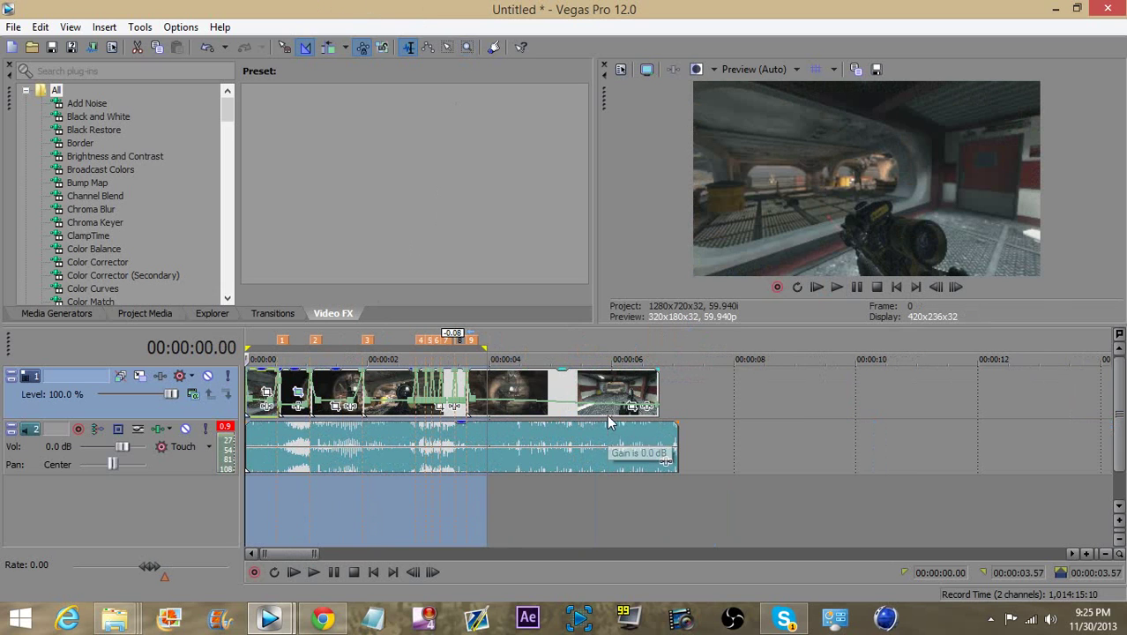
left_click(699, 423)
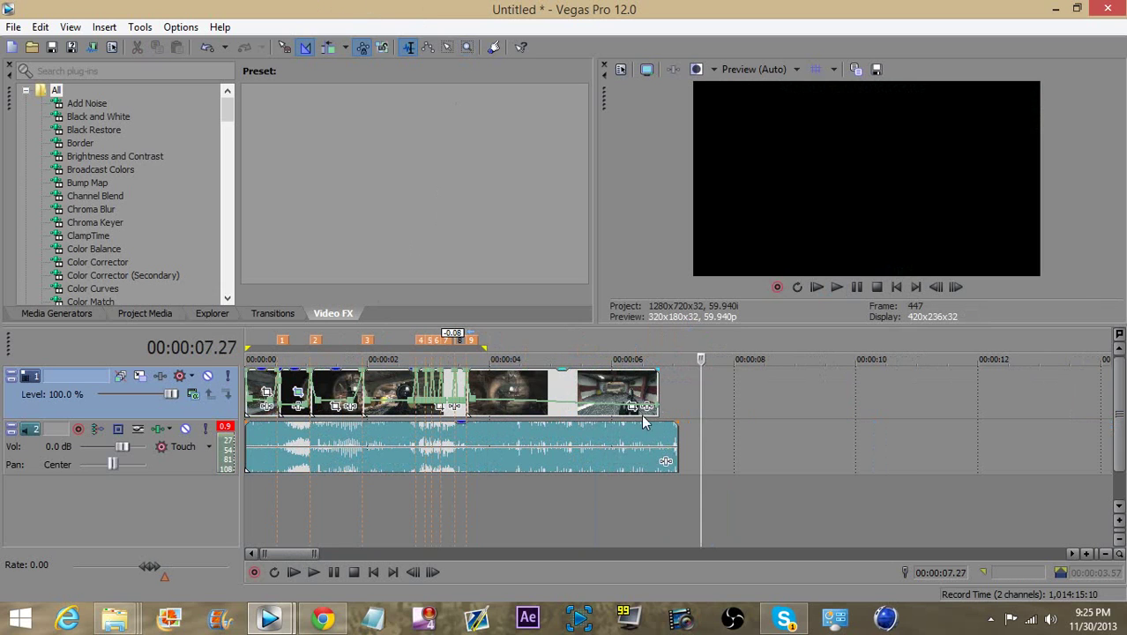
left_click(559, 440)
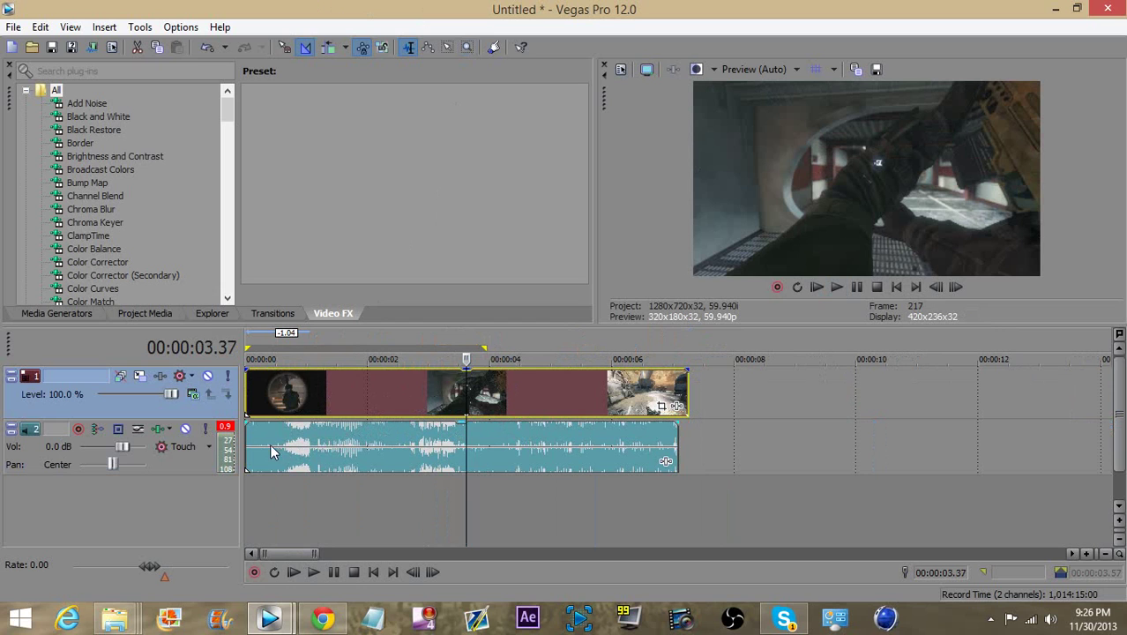
- Play the new clip and its audio from the start of the timeline to hear the beats
left_click(248, 432)
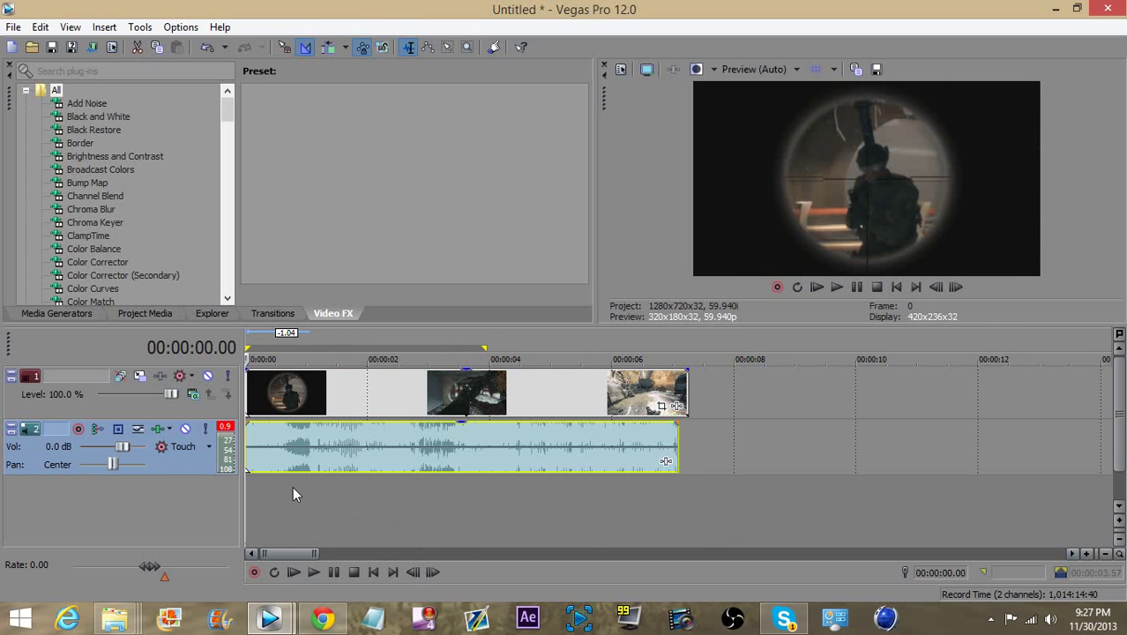
key("space")
key("space")
key("space")
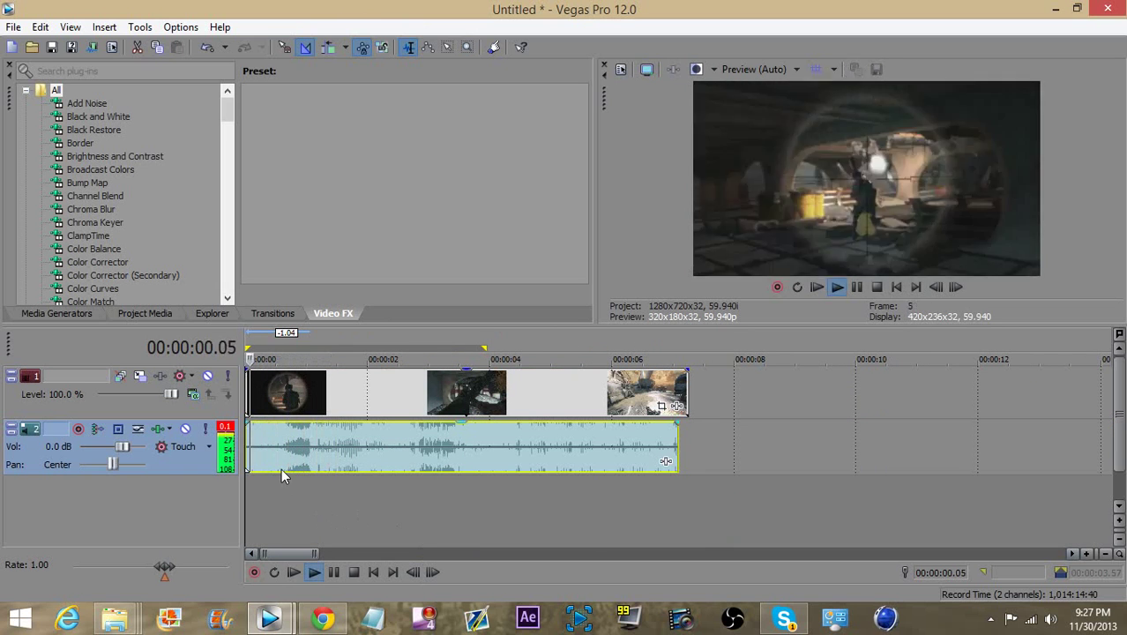
key("space")
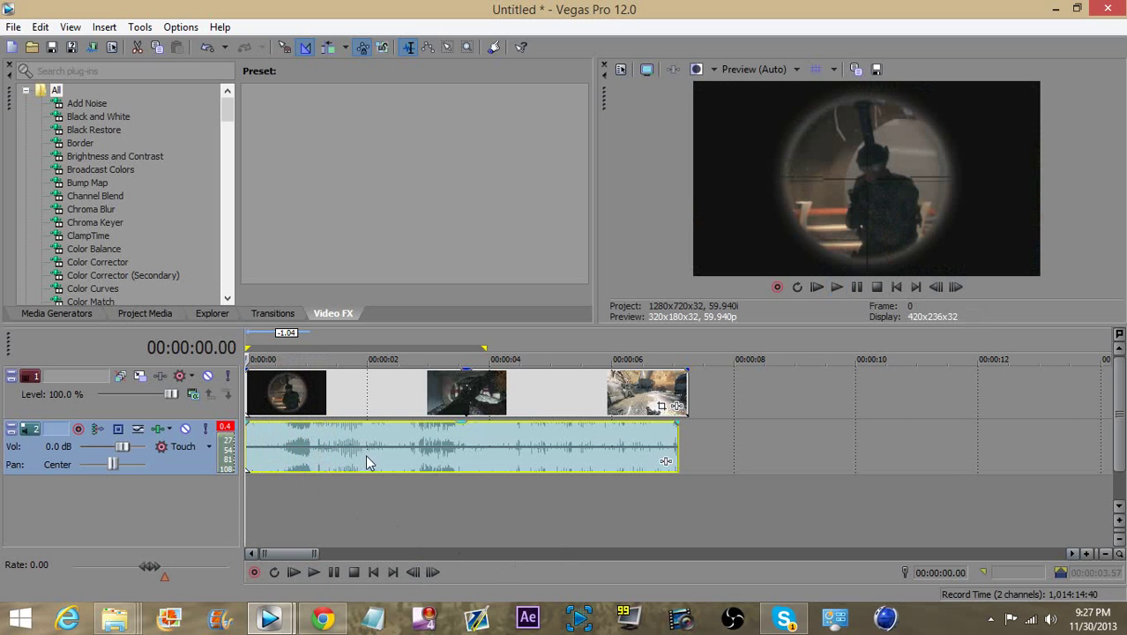
- Play the project from the start and place timeline markers on the beats of the audio
scroll(365, 454, "up", 1)
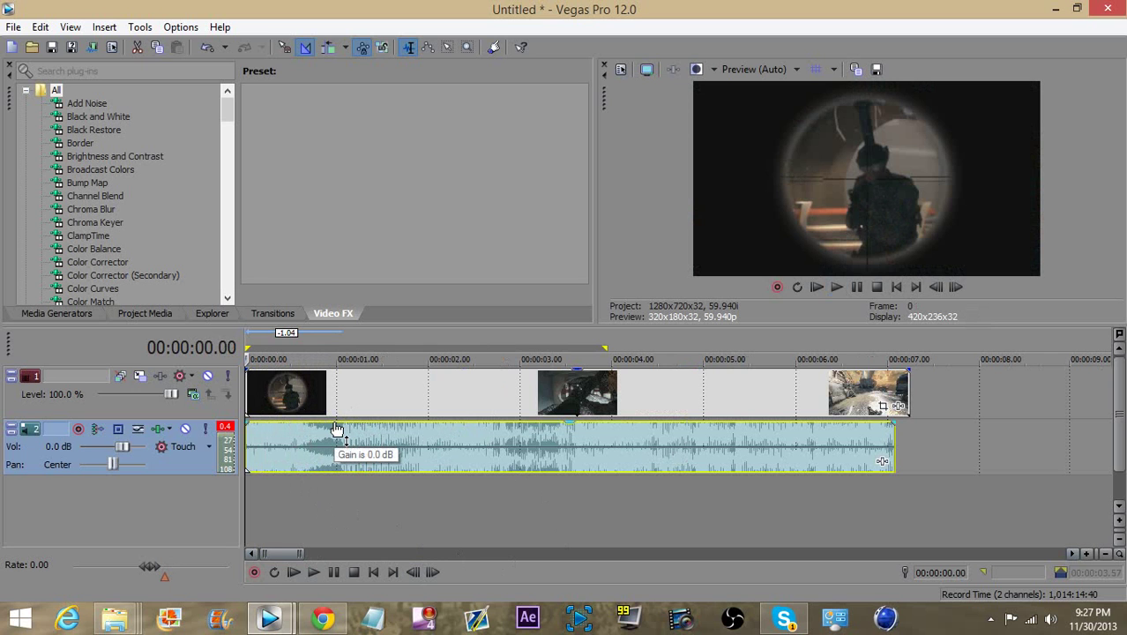
key("space")
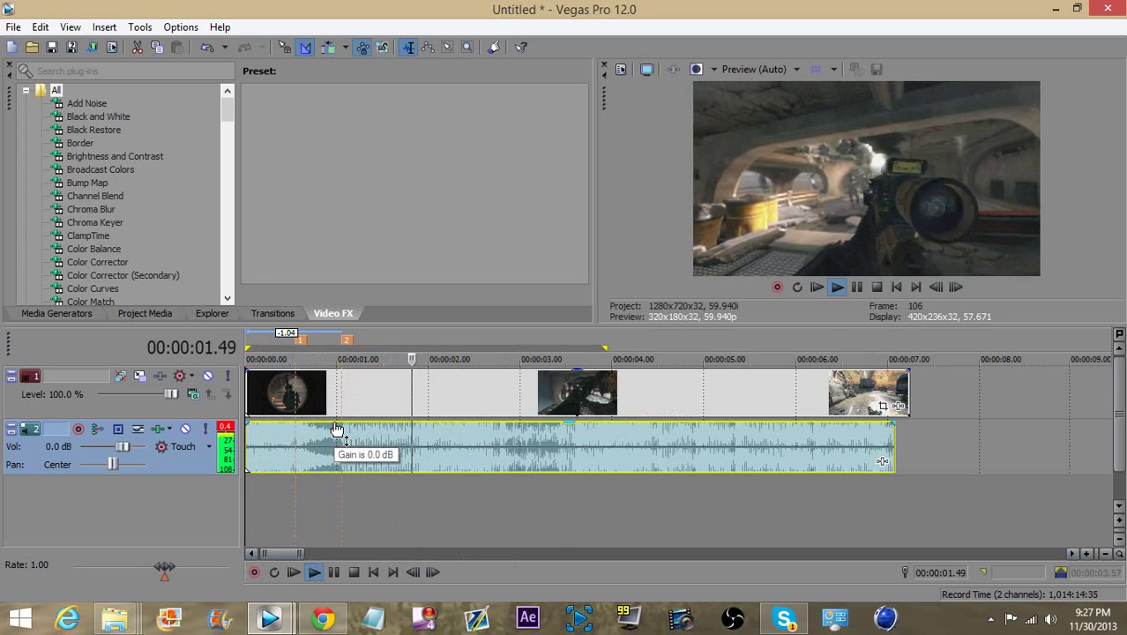
key("m")
key("m")
key("m")
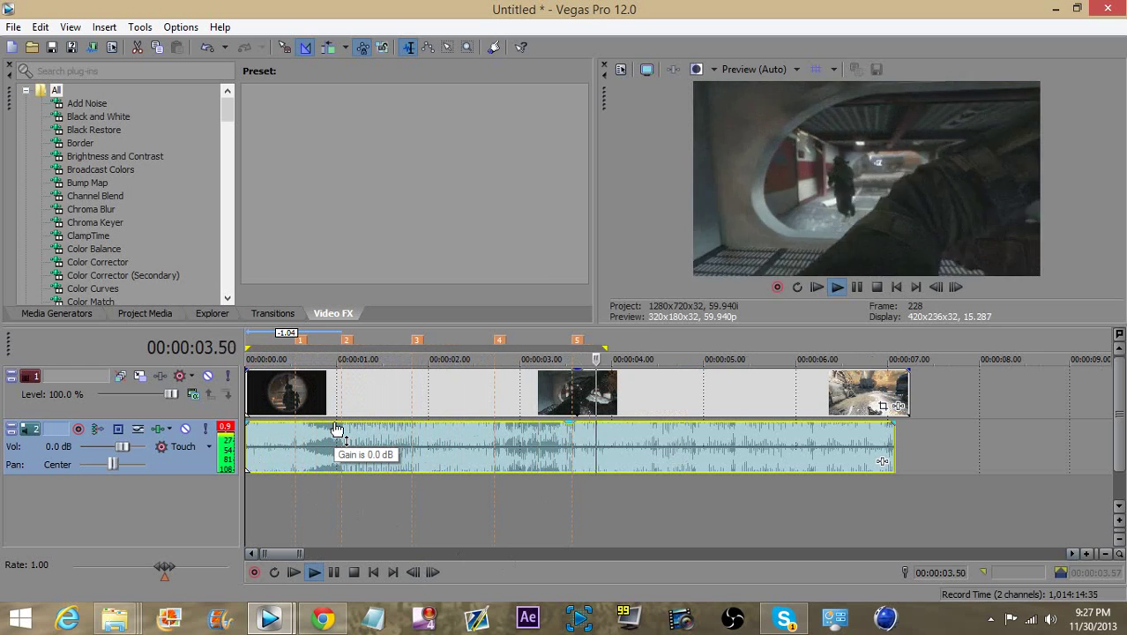
key("space")
- Delete markers 4 and 5 from the timeline, keeping the first three beat markers
right_click(499, 341)
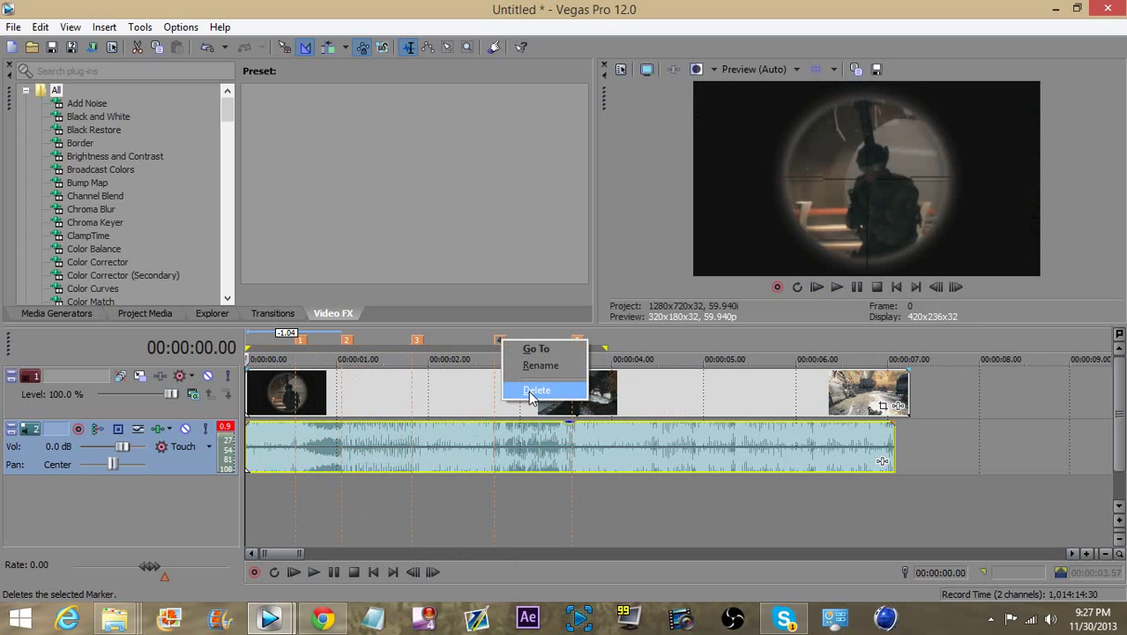
left_click(528, 391)
right_click(577, 341)
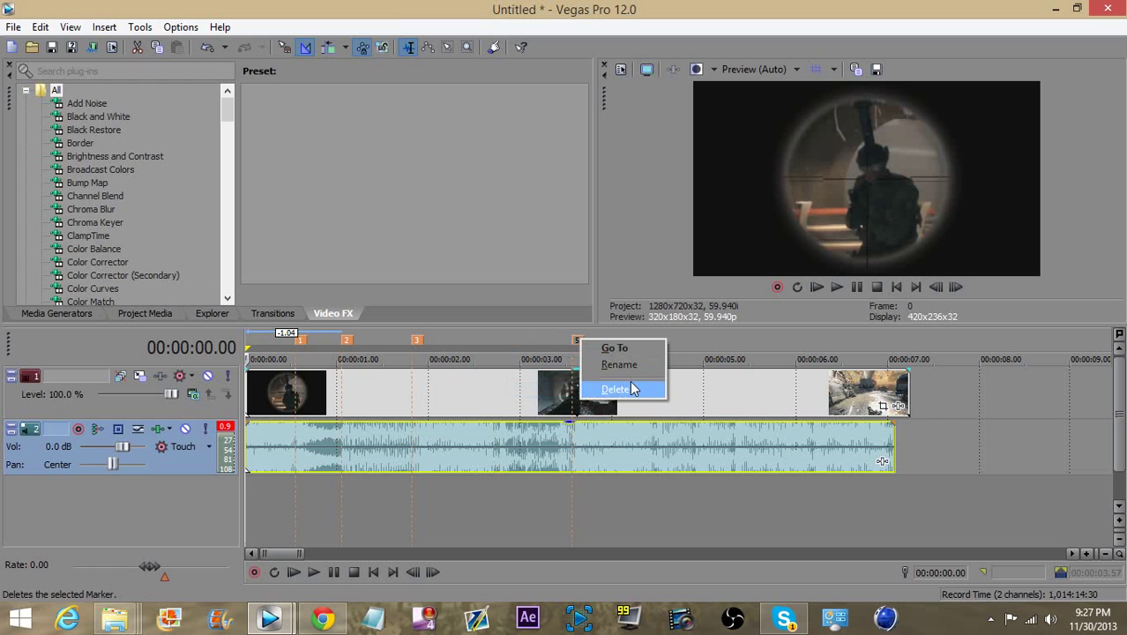
left_click(632, 390)
- Find the opening shot in the video clip and shift its footage so the clip begins with different gameplay at 00:00:00.00
left_click(302, 402)
left_click(285, 398)
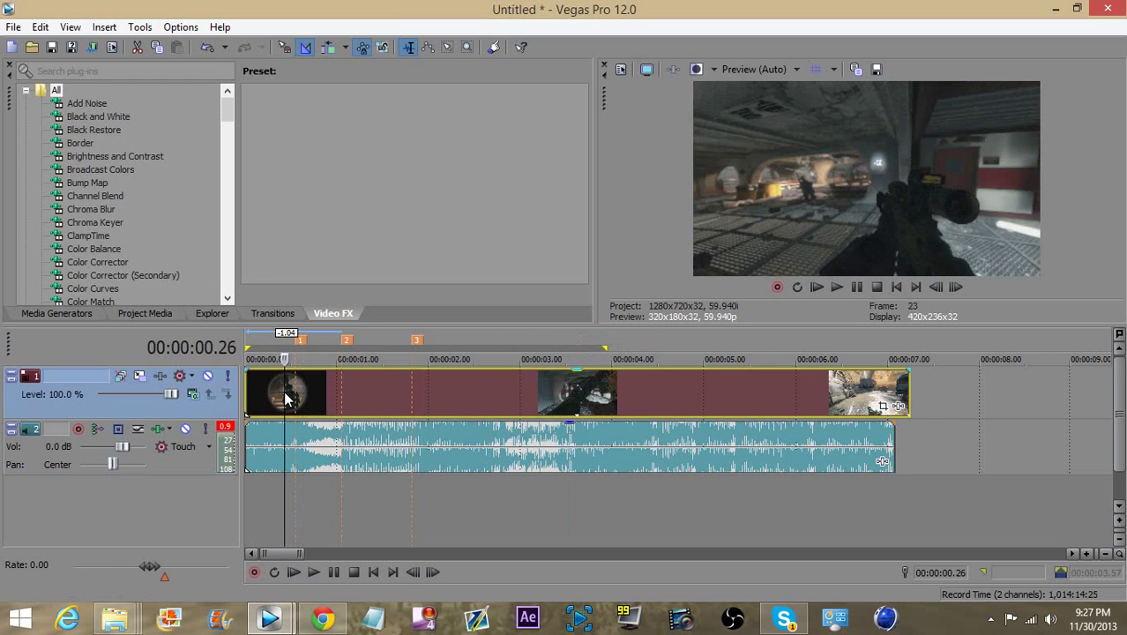
left_click(295, 402)
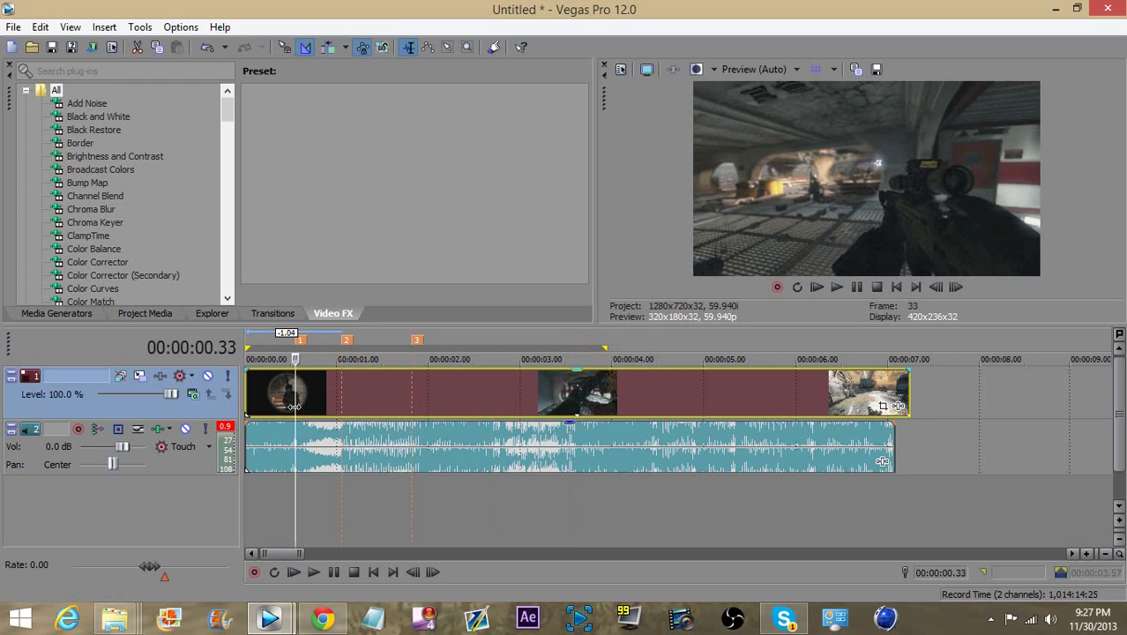
scroll(308, 415, "up", 3)
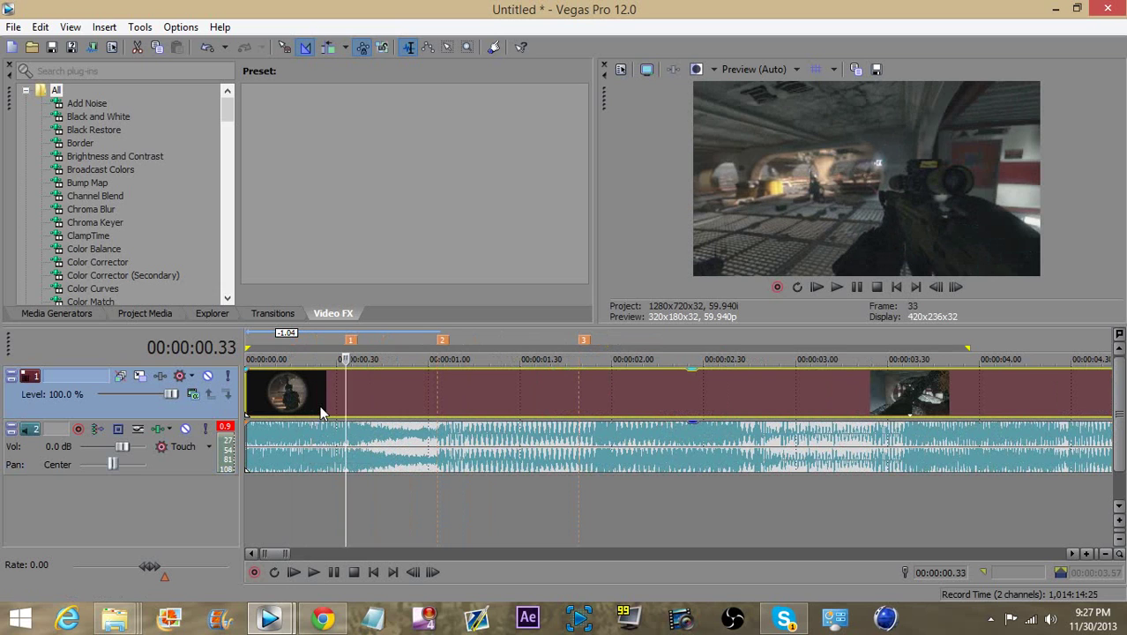
left_click(276, 396)
left_click(248, 392)
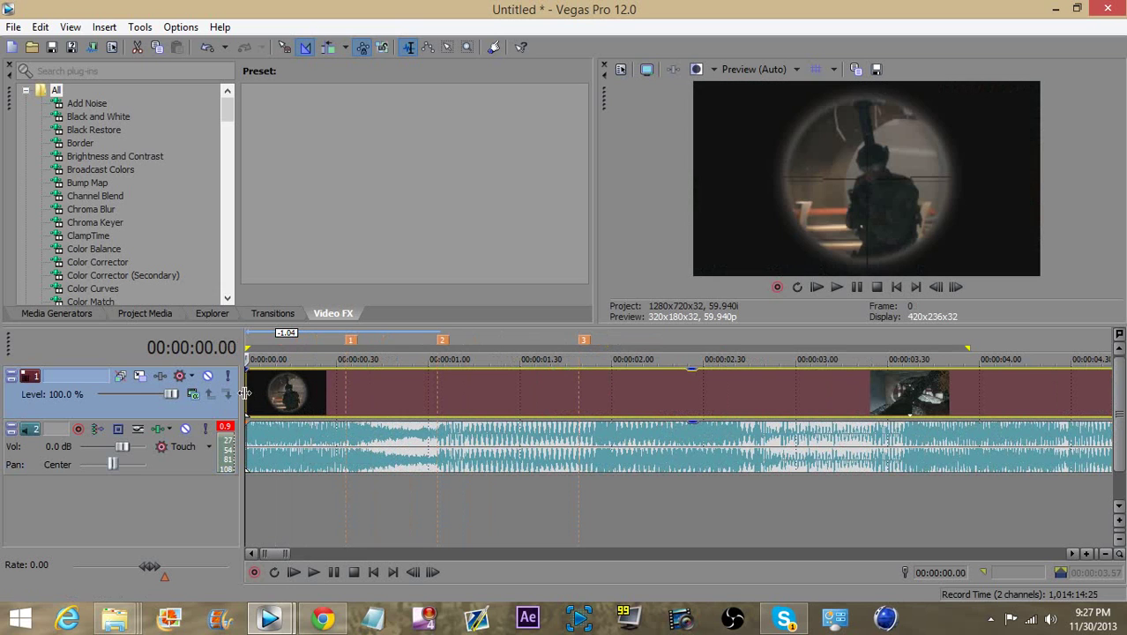
left_click_drag(282, 396, 221, 411)
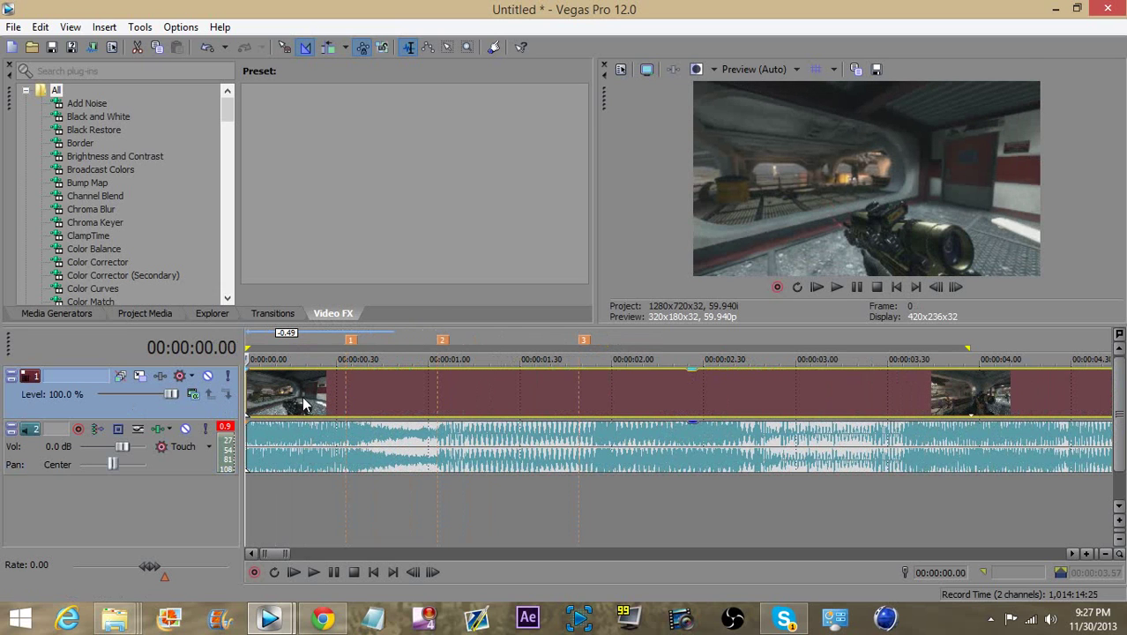
- Insert a velocity envelope on the video clip
left_click(345, 380)
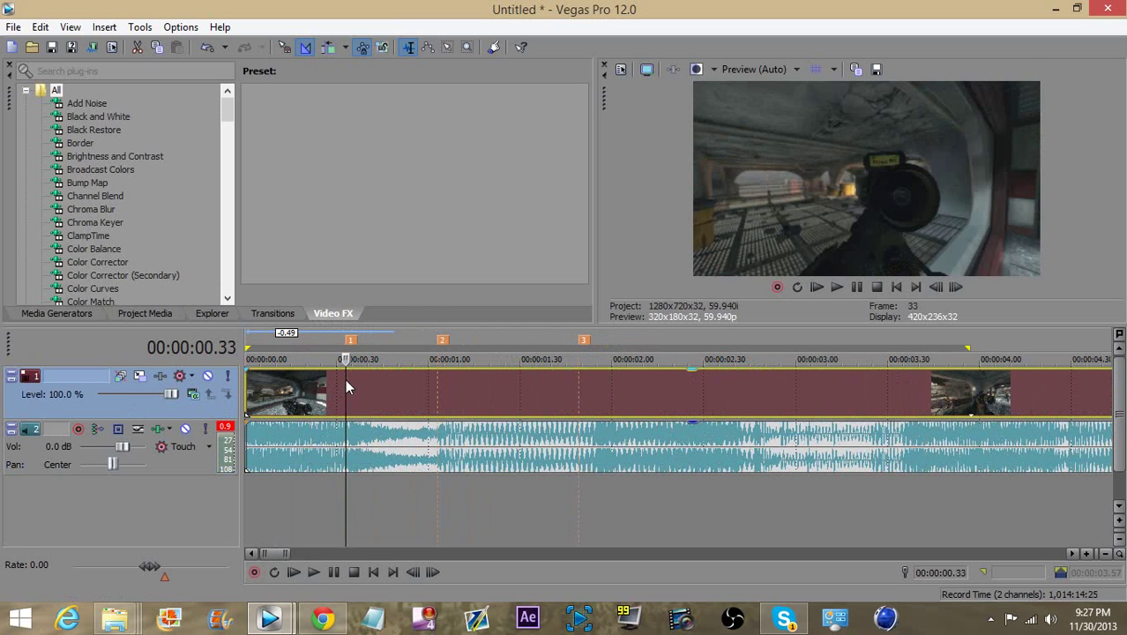
right_click(348, 386)
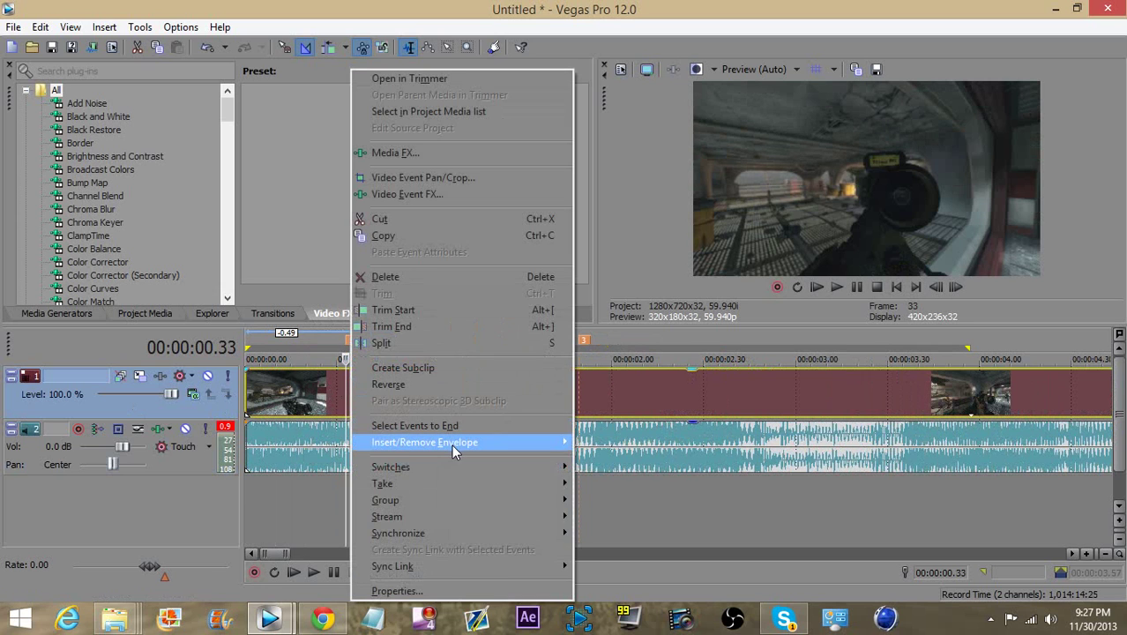
mouse_move(441, 442)
left_click(618, 442)
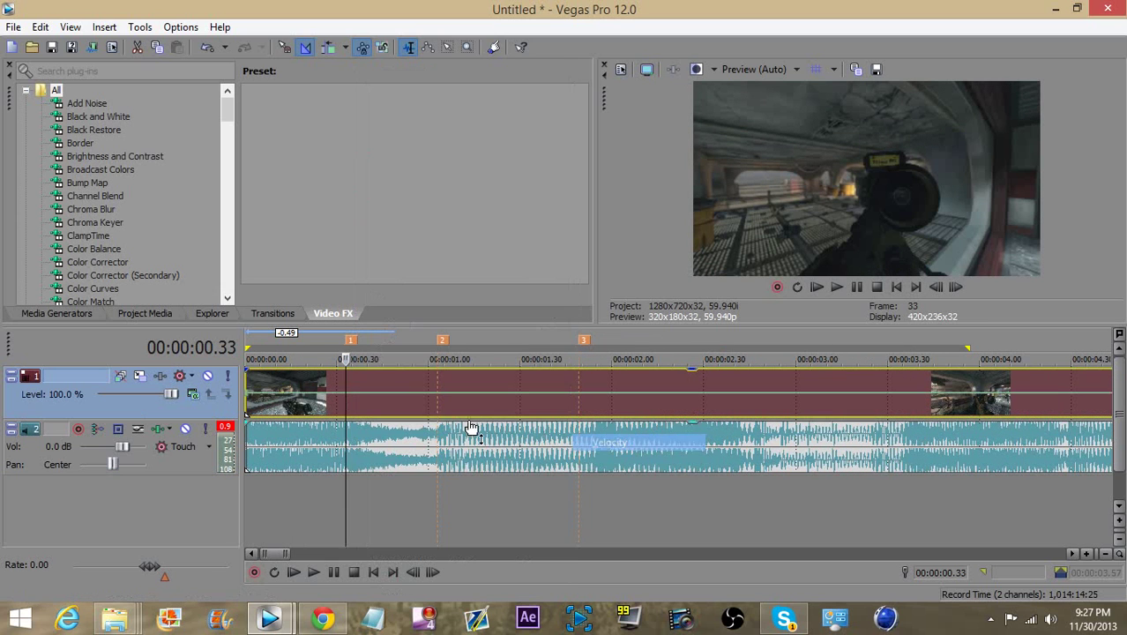
- Add a velocity point at 00:00:00.08 set to 38% and apply a Fast Fade from the raised velocity at the clip's start
left_click(260, 397)
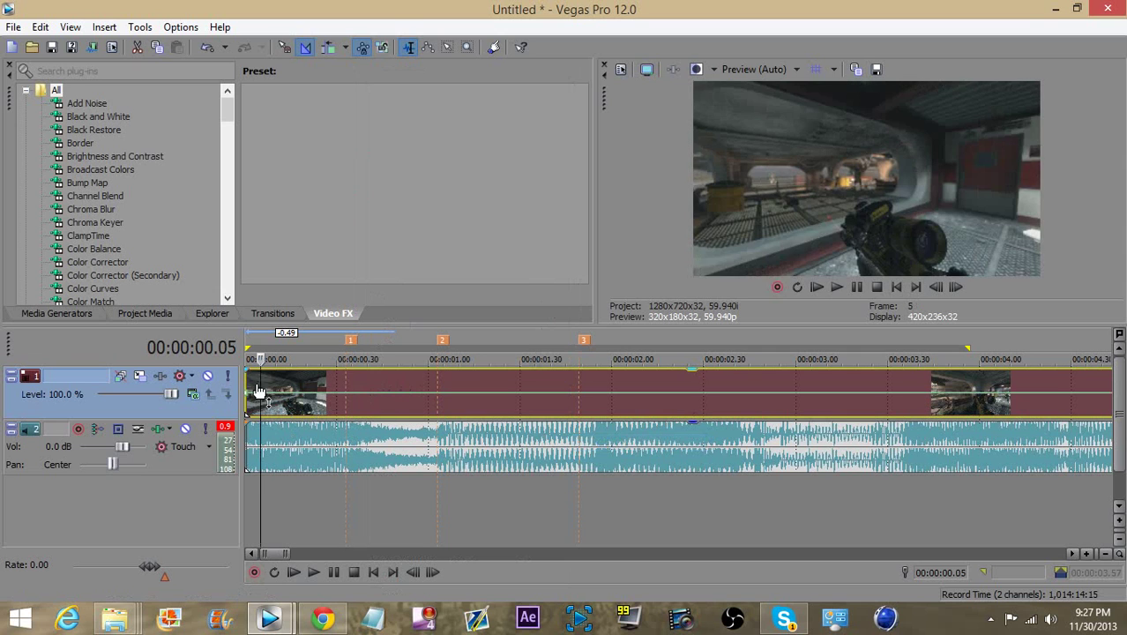
right_click(270, 370)
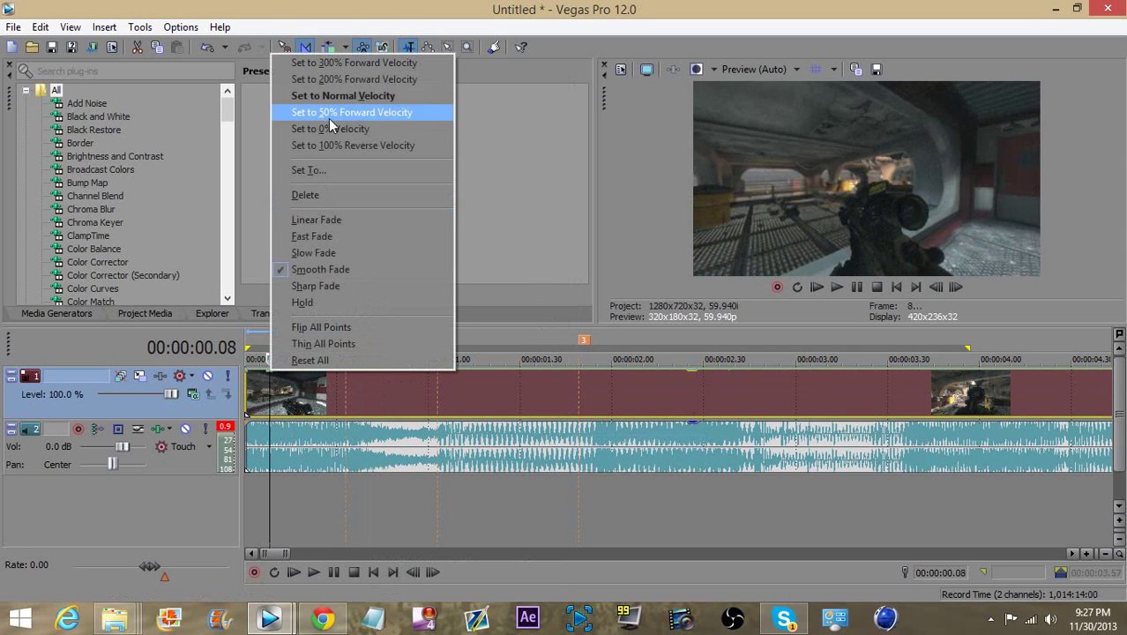
left_click(327, 171)
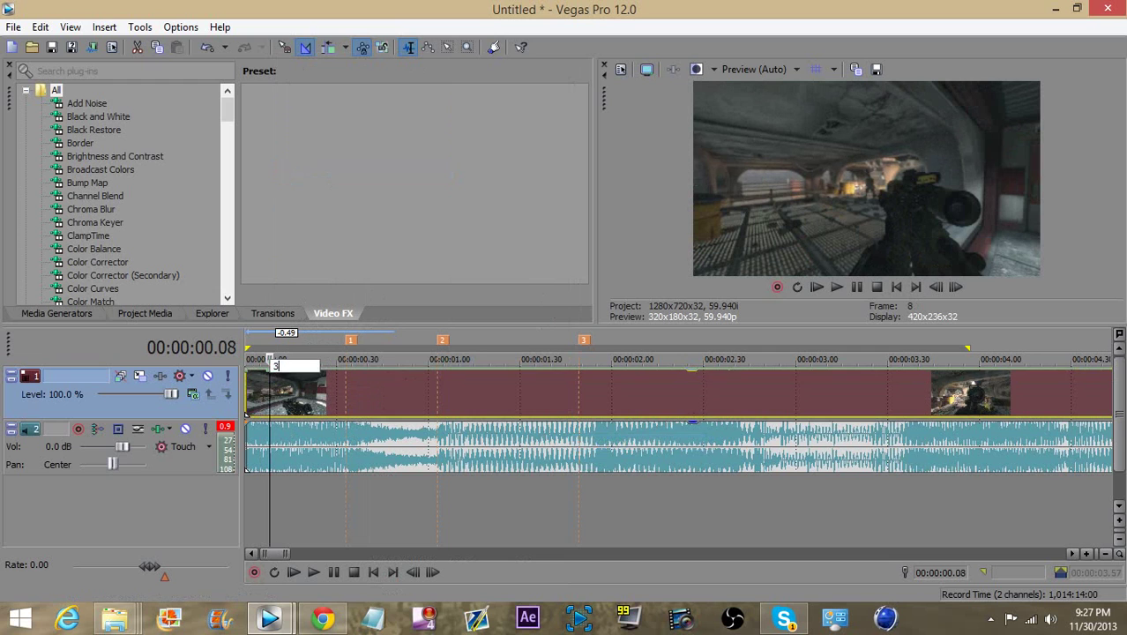
type("3")
key("Return")
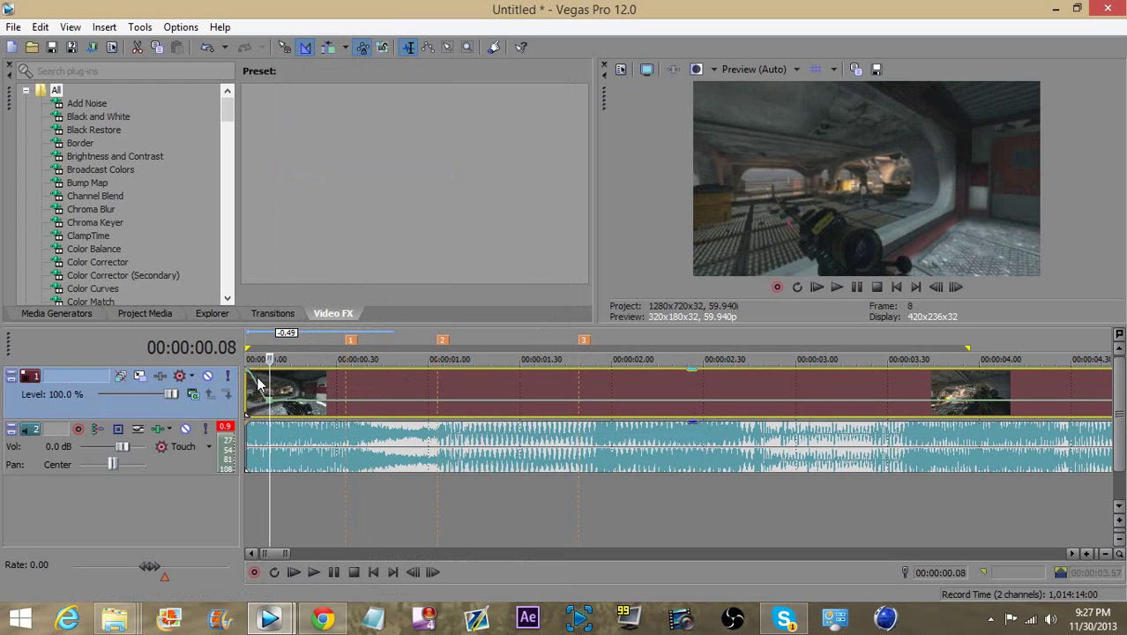
right_click(257, 382)
left_click(306, 436)
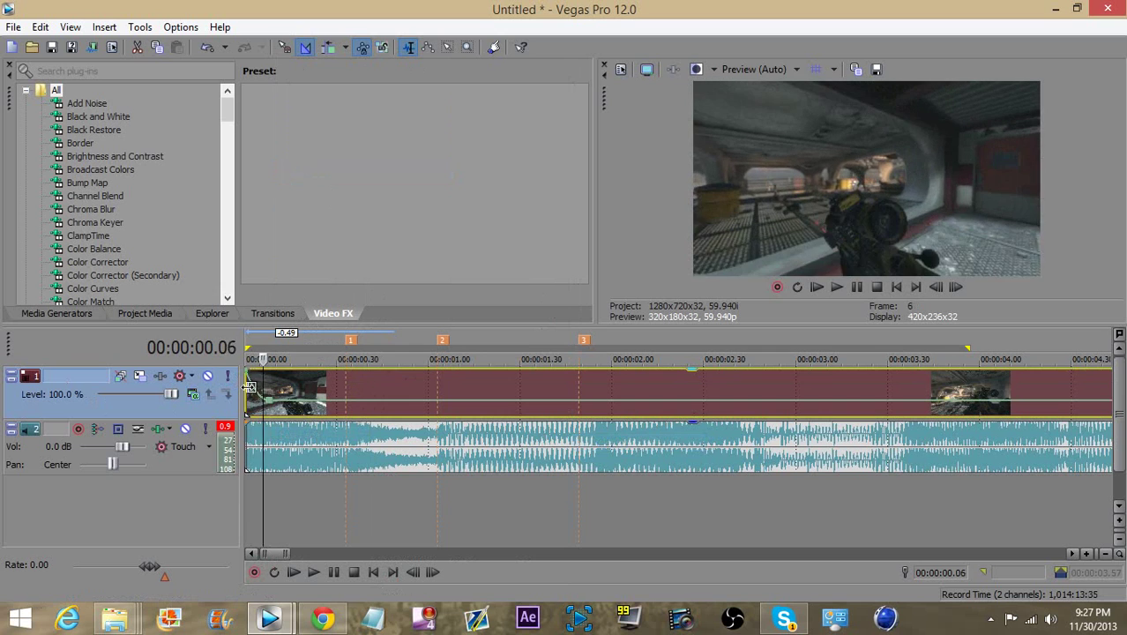
- Add velocity points at 00:00:00.22 and marker 1, raise the marker 1 point to the top, and apply a Slow Fade between them
key("Right")
key("Right")
key("Right")
key("Right")
key("Right")
key("Right")
key("Right")
key("Right")
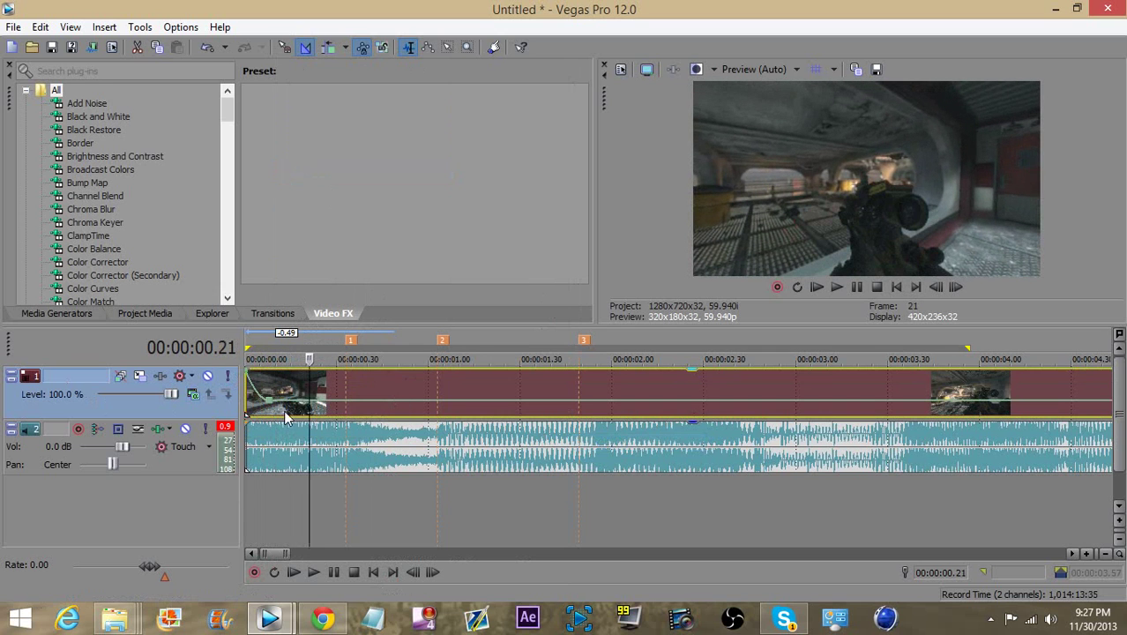
double_click(313, 402)
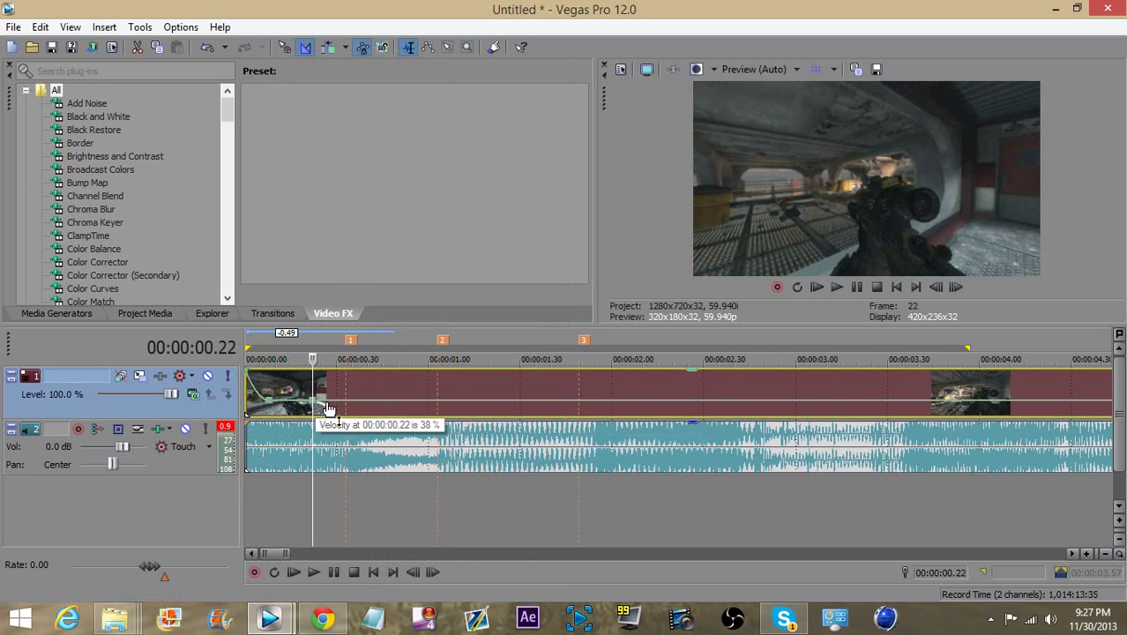
double_click(345, 402)
left_click_drag(344, 401, 348, 359)
right_click(330, 387)
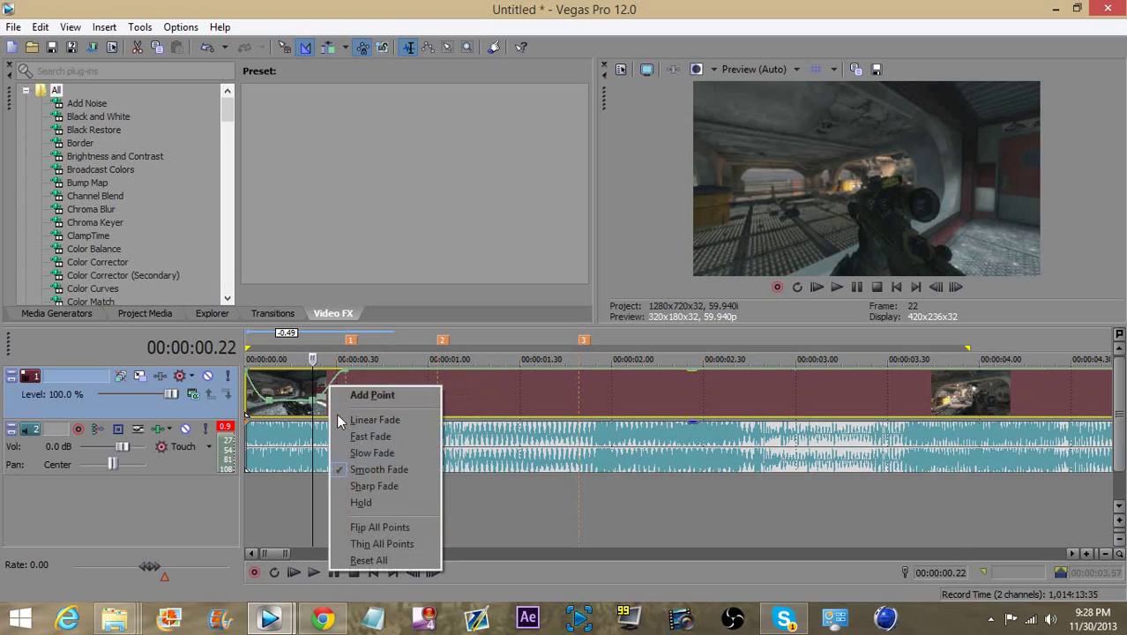
left_click(361, 446)
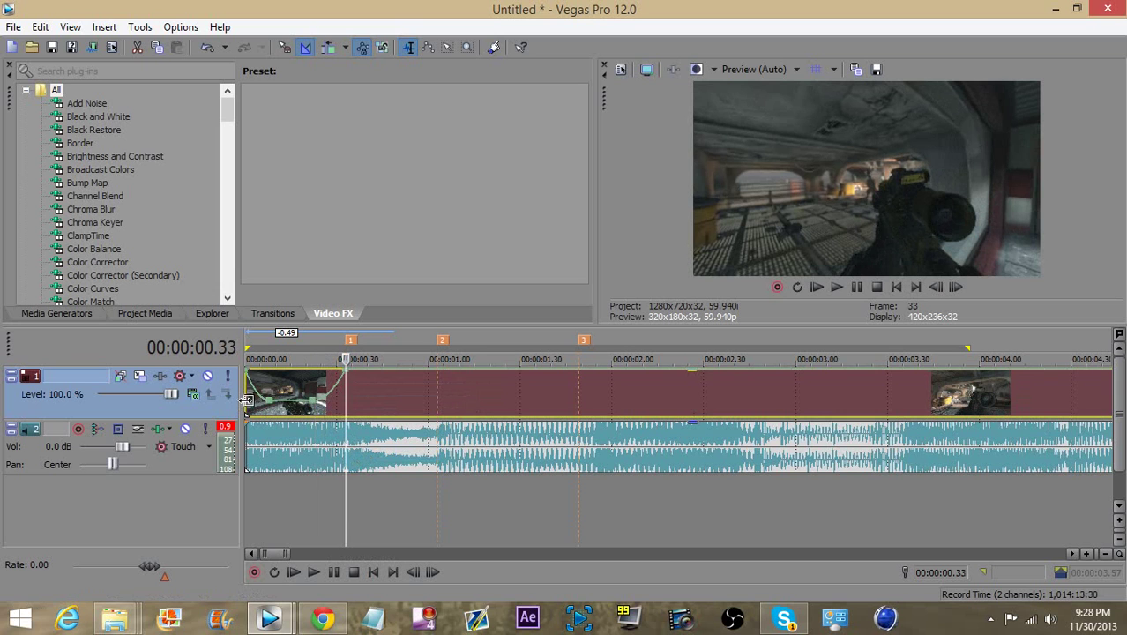
- Split the video clip at marker 1 and slip the second part's footage to begin on the scoped shot
scroll(408, 399, "up", 5)
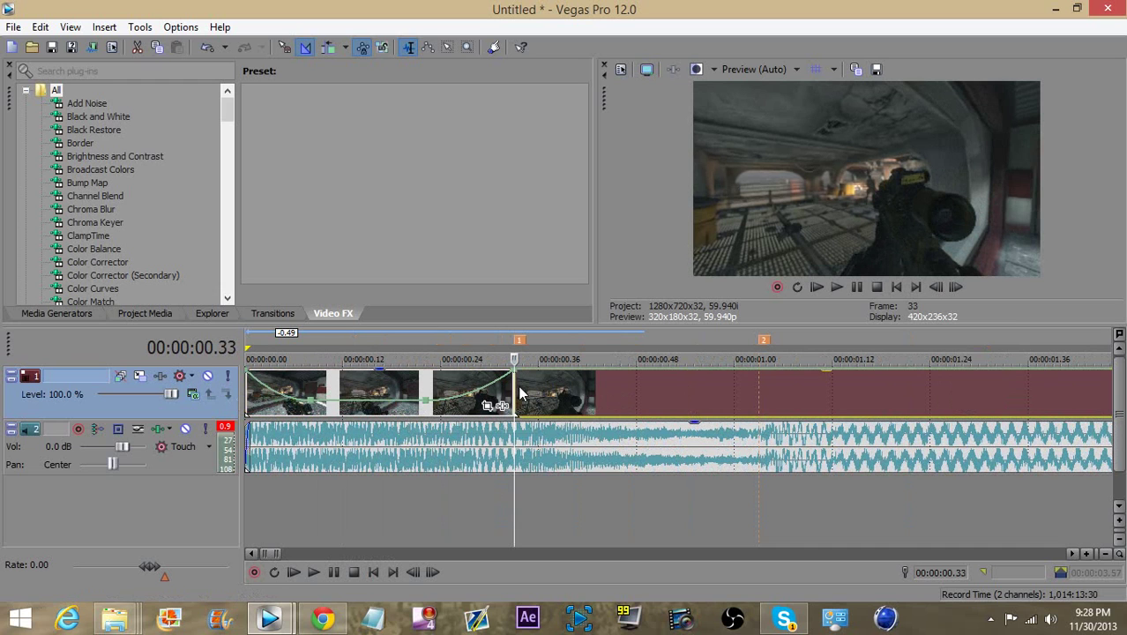
left_click_drag(520, 394, 578, 400)
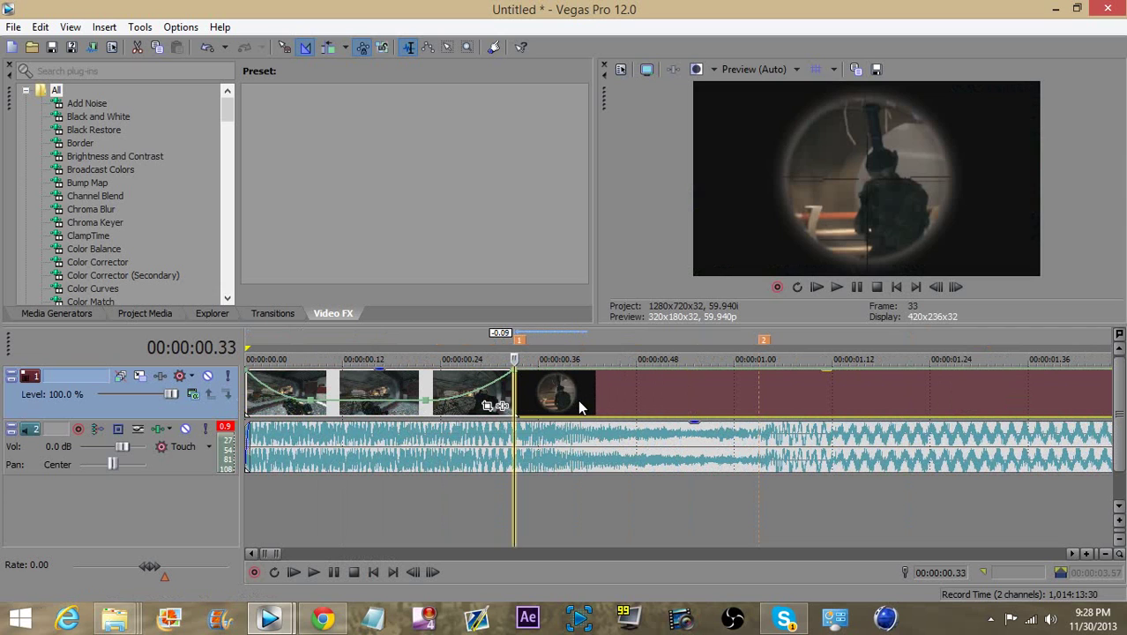
- Set the velocity envelope at the start of the second clip to 0%
right_click(530, 379)
left_click(642, 392)
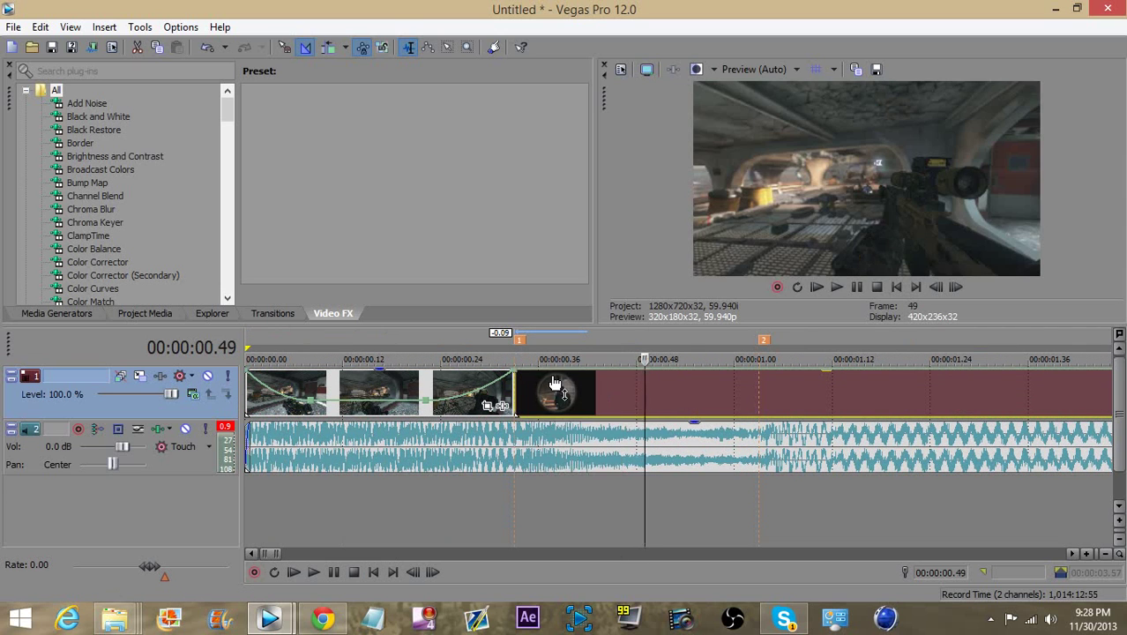
right_click(520, 386)
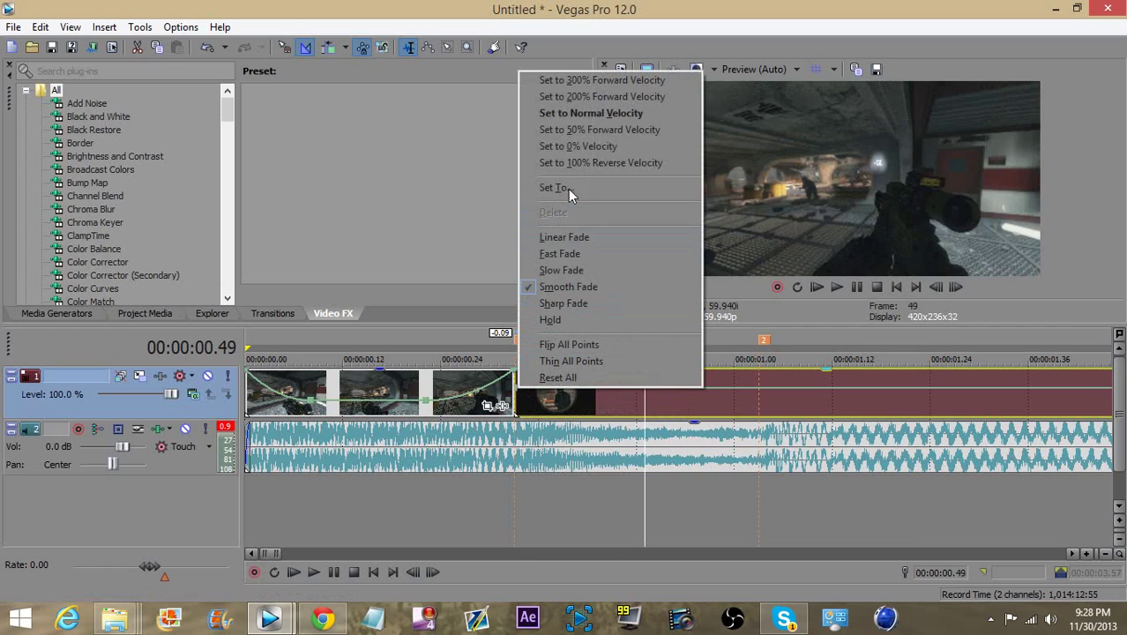
left_click(578, 145)
- Step through the frames around the cut at marker 1 to check the transition into the scoped shot
left_click(511, 388)
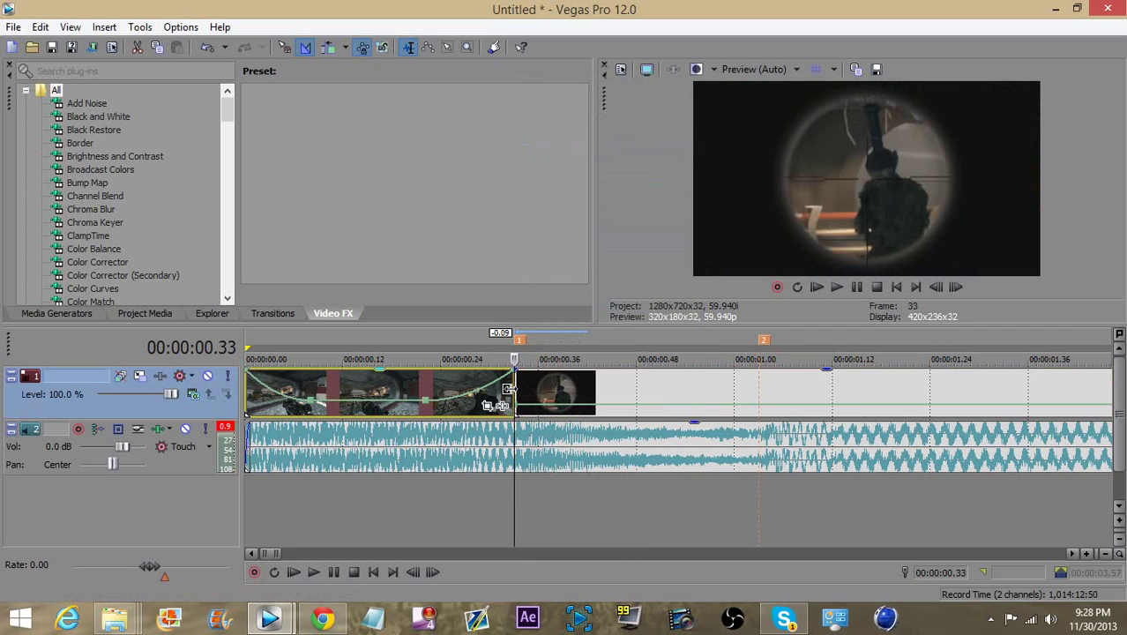
key("Left")
key("Left")
key("Right")
key("Right")
key("Right")
key("Right")
key("Right")
key("Right")
key("Right")
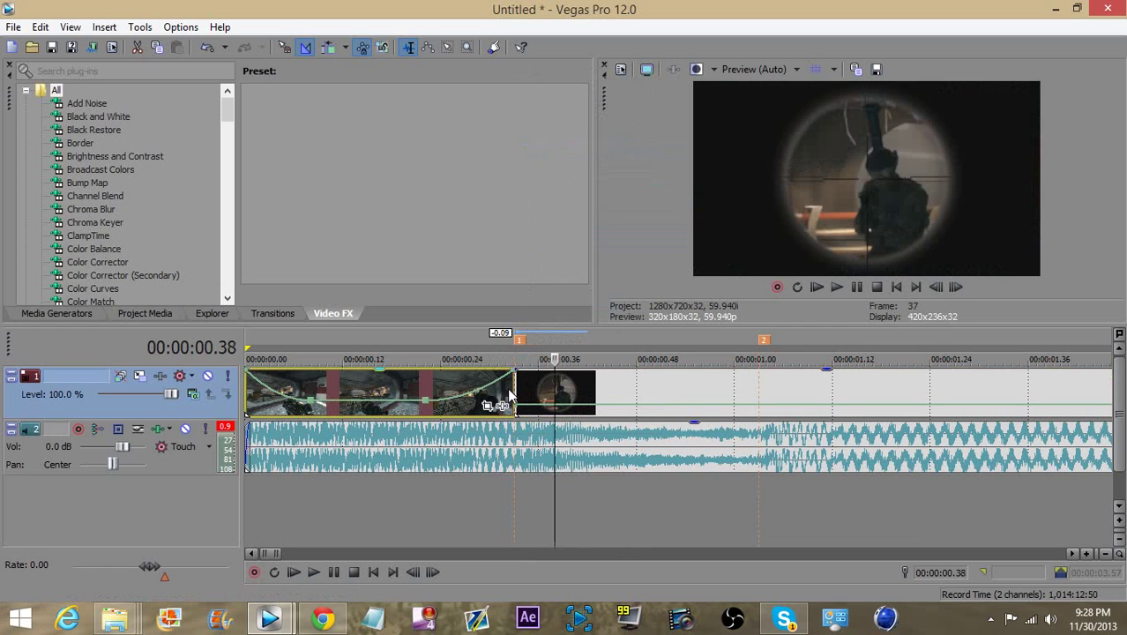
- Examine the frames on both sides of the marker 1 cut, from the gameplay into the held scope shot
key("Right")
key("Right")
key("Right")
key("Right")
key("Right")
key("Right")
key("Right")
key("Right")
key("Right")
key("Left")
key("Left")
key("Left")
key("Left")
key("Left")
key("Left")
key("Left")
key("Left")
key("Left")
key("Left")
key("Left")
key("Left")
key("Left")
key("Left")
key("Left")
key("Left")
key("Left")
key("Left")
key("Left")
key("Left")
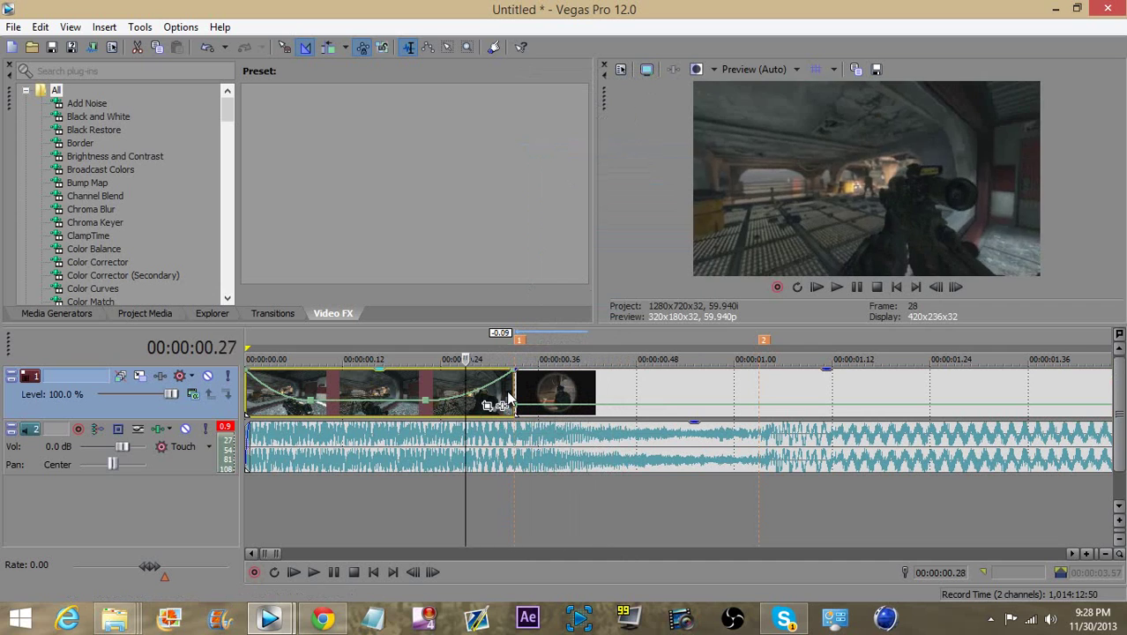
key("Right")
key("Right")
key("Right")
key("Right")
key("Right")
key("Right")
key("Right")
key("Right")
key("Right")
key("Right")
key("Right")
key("Right")
key("Right")
key("Right")
key("Right")
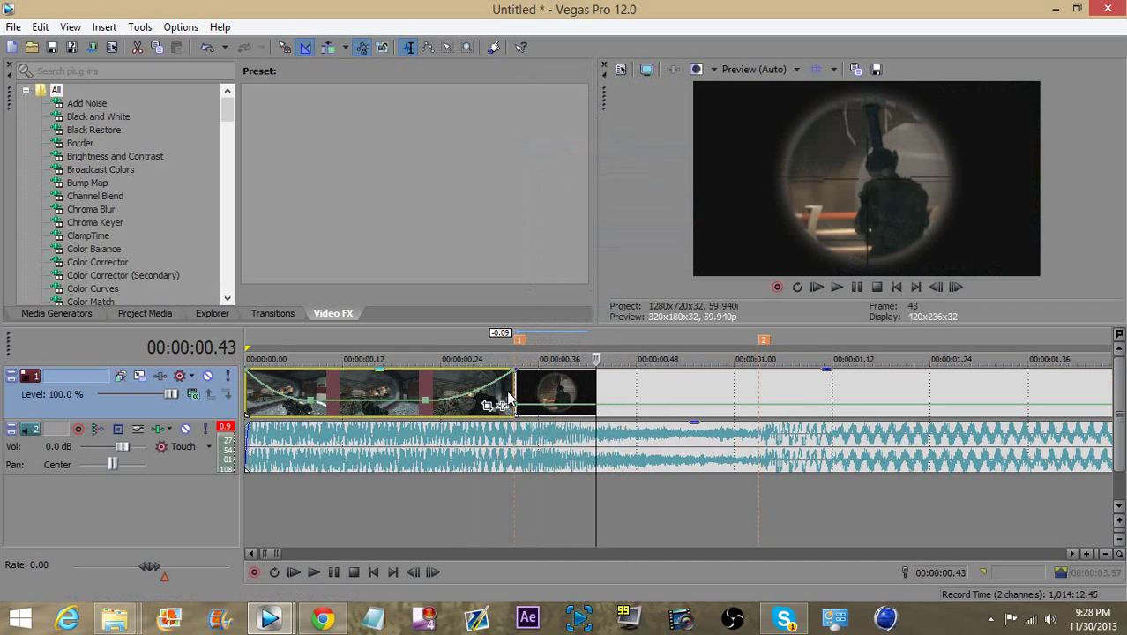
- Split the video clip at marker 2
key("Right")
key("Right")
key("Right")
key("Right")
key("Right")
key("Right")
key("Right")
key("Right")
key("Right")
key("Right")
key("Right")
key("Right")
key("Right")
key("Right")
key("Right")
key("Right")
key("Right")
key("Right")
key("Right")
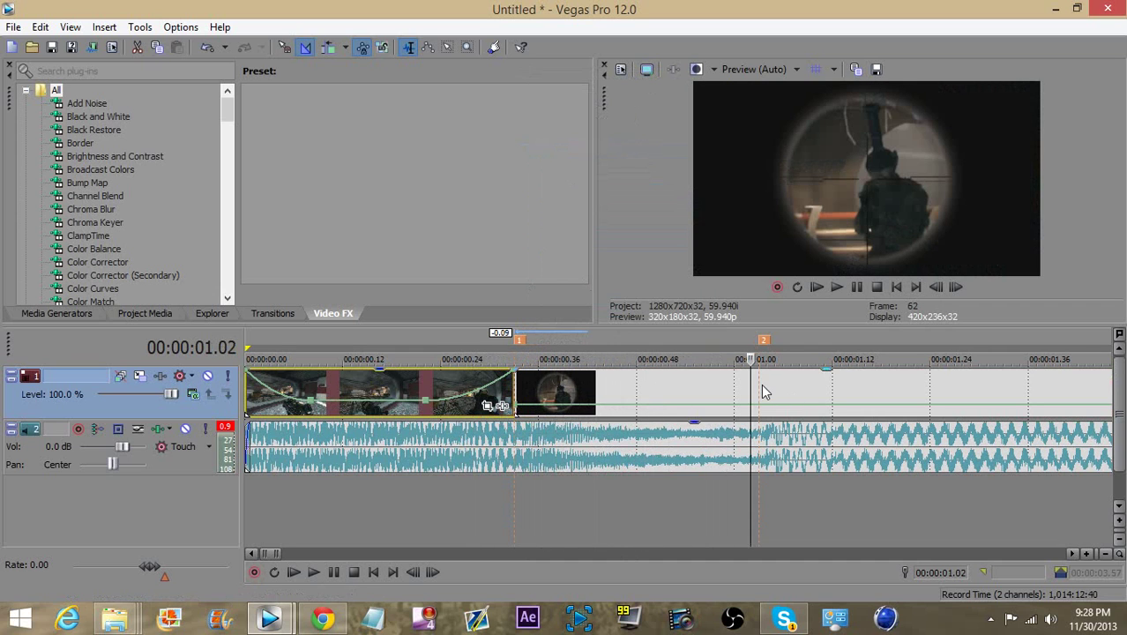
left_click(761, 384)
key("s")
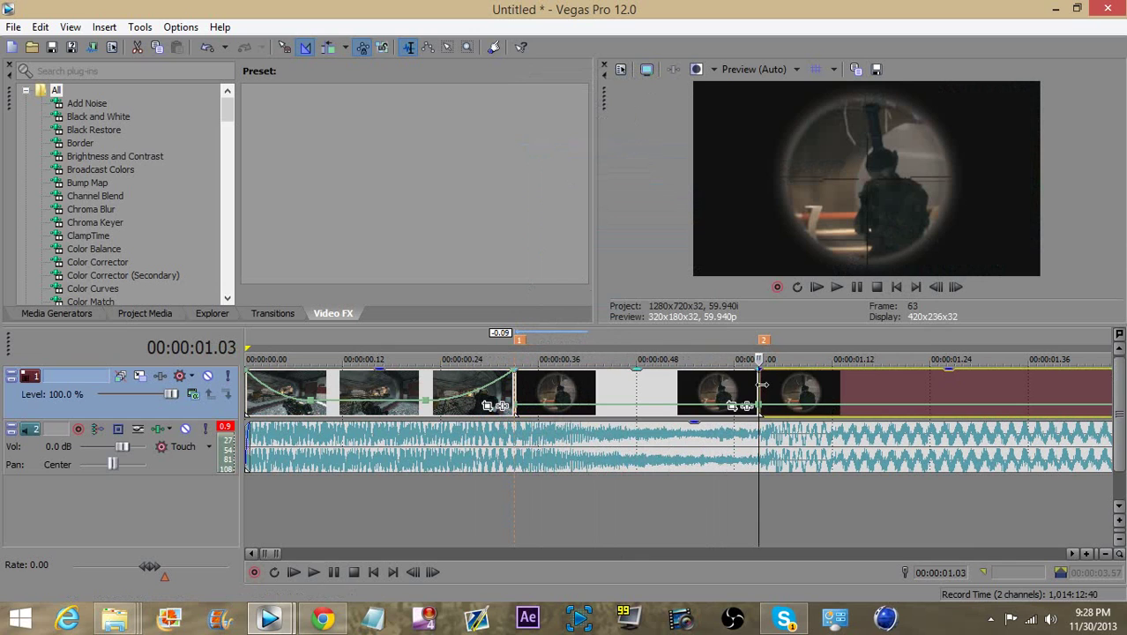
- Open Event Pan/Crop for the clip between markers 1 and 2 and enable its mask
left_click(547, 393)
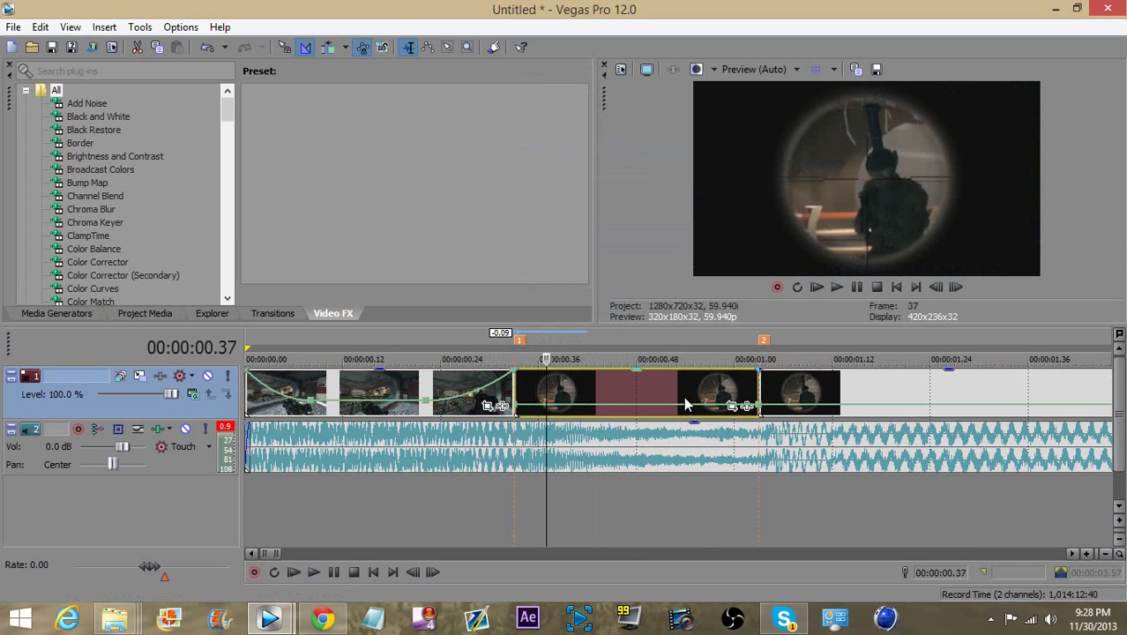
left_click(732, 406)
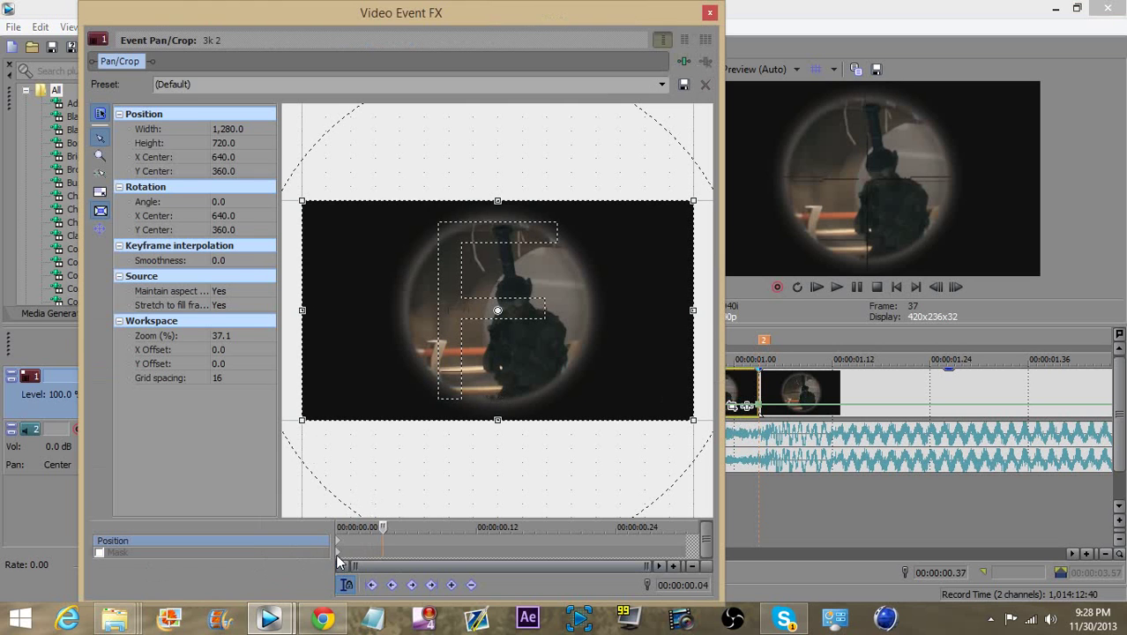
left_click(324, 554)
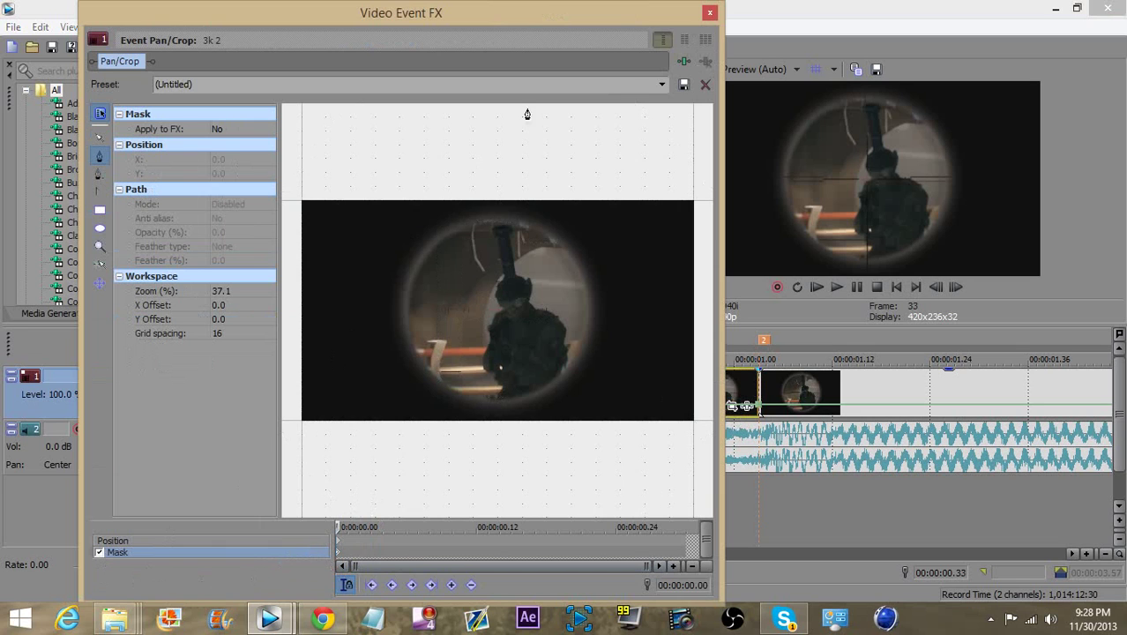
- Draw an elliptical mask around the scope view and adjust its edges to fit the scope's rim
left_click(102, 229)
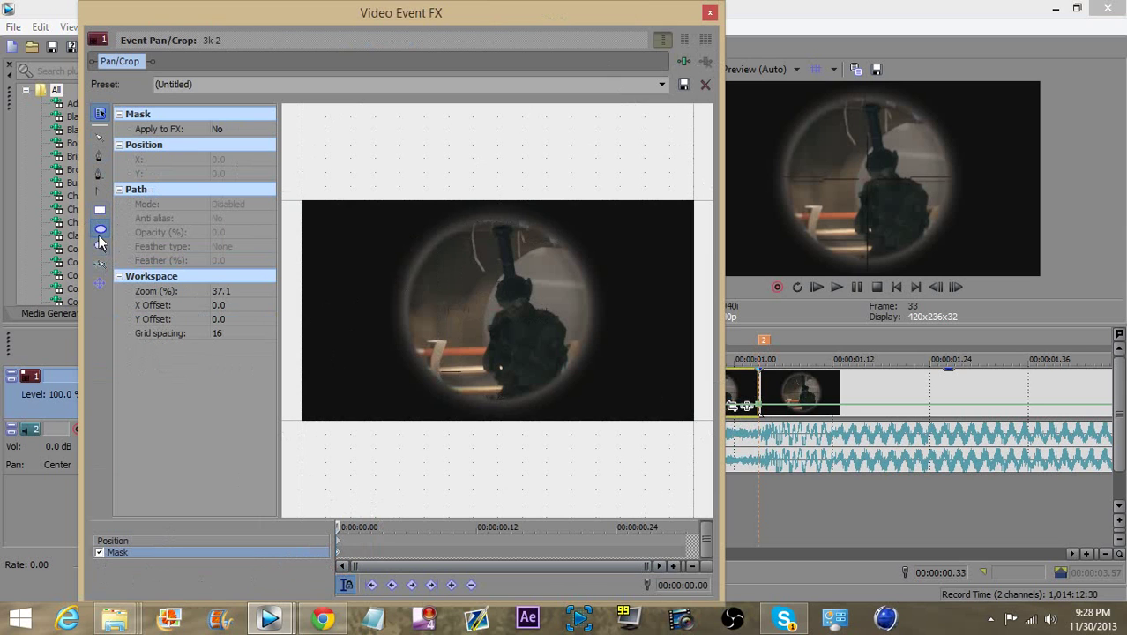
left_click_drag(414, 213, 597, 405)
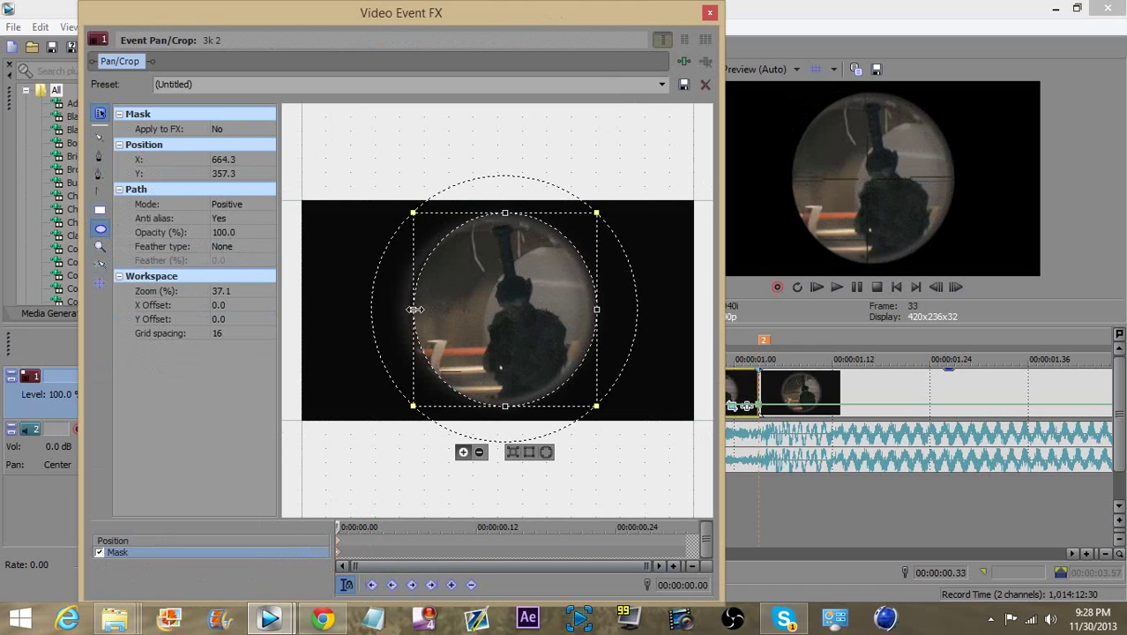
left_click_drag(415, 310, 403, 308)
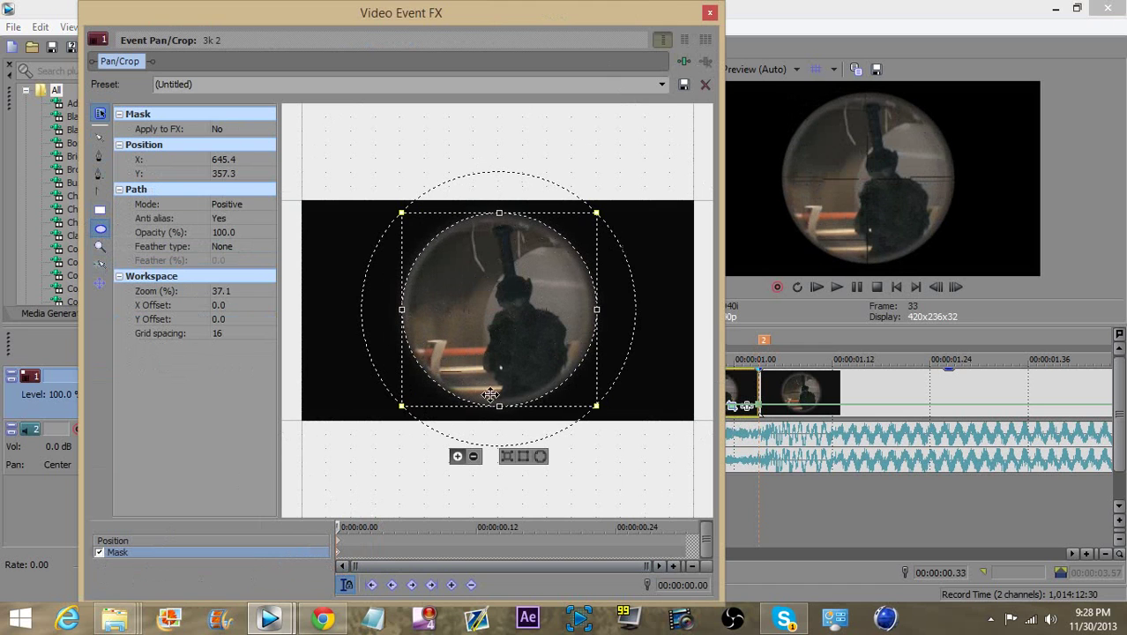
left_click_drag(499, 406, 496, 408)
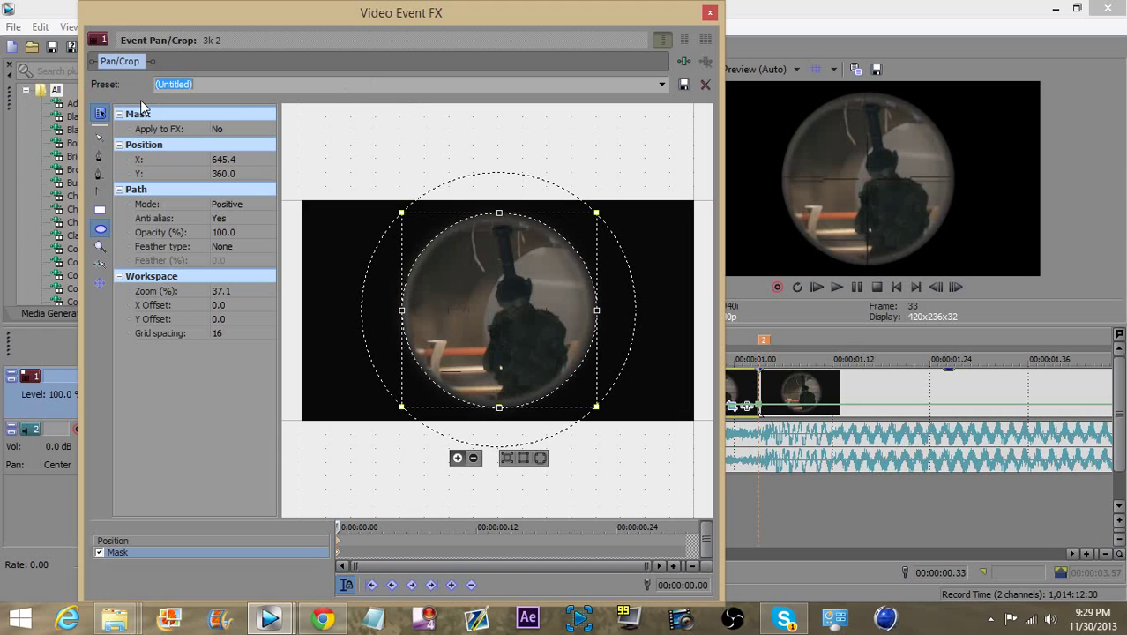
- Try the "scope" mask preset and replace it with the "fine scope" preset
type("sco")
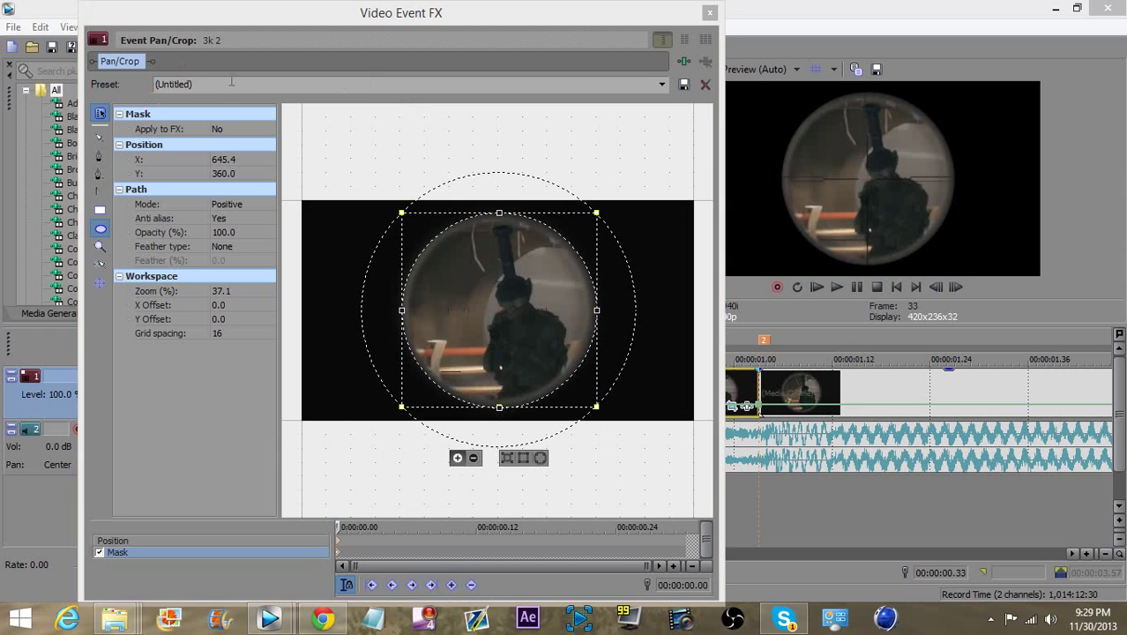
left_click(227, 85)
type("s")
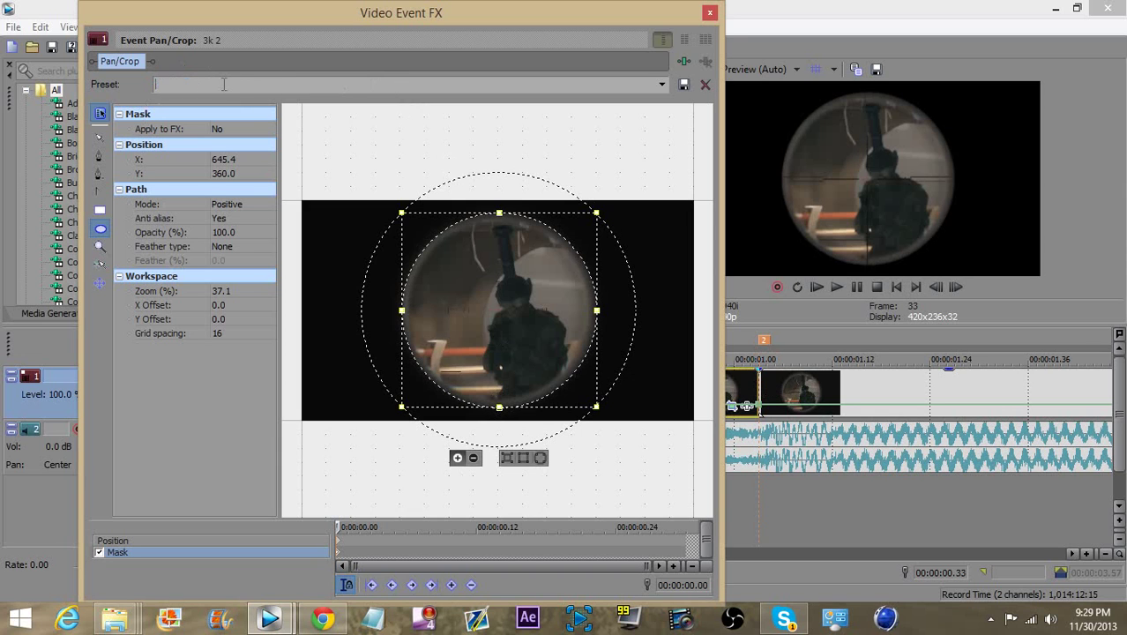
left_click(663, 87)
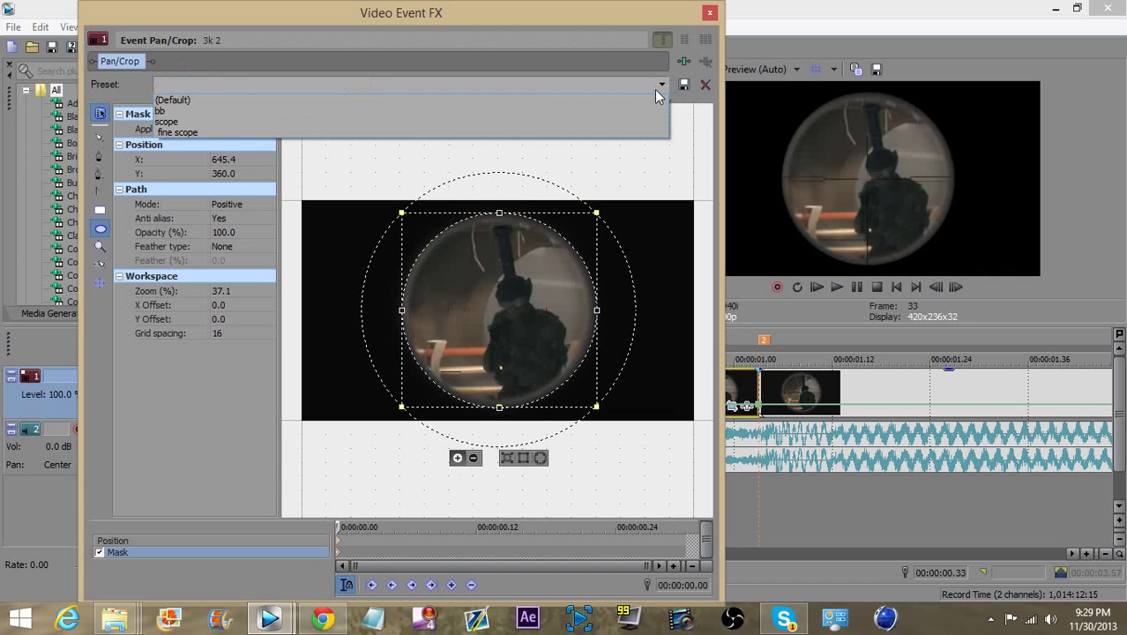
left_click(226, 124)
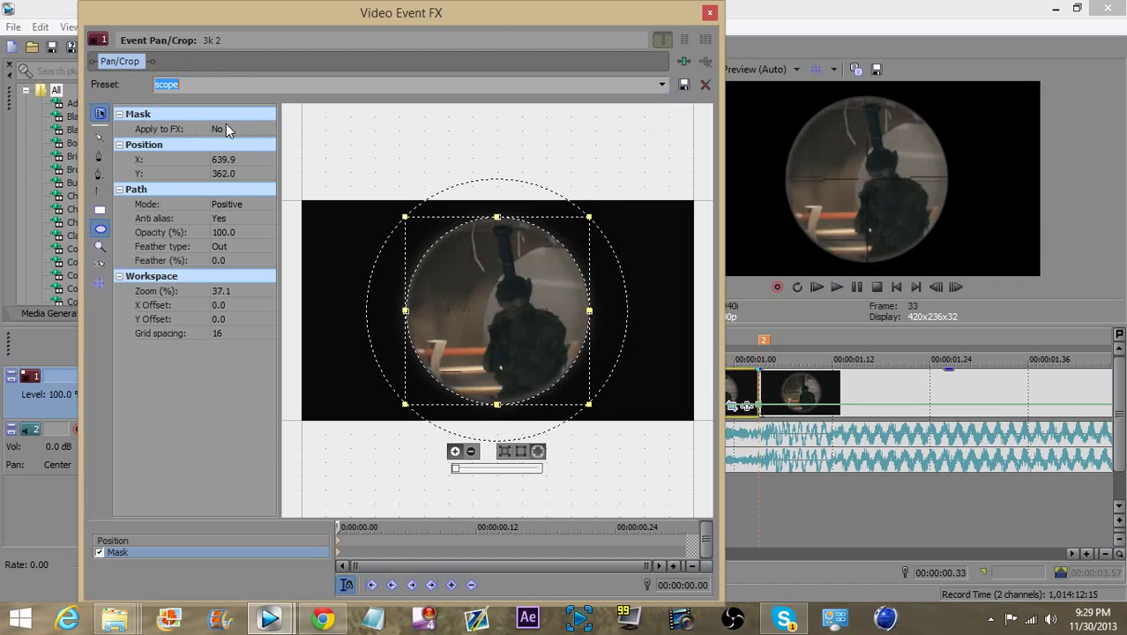
left_click(662, 84)
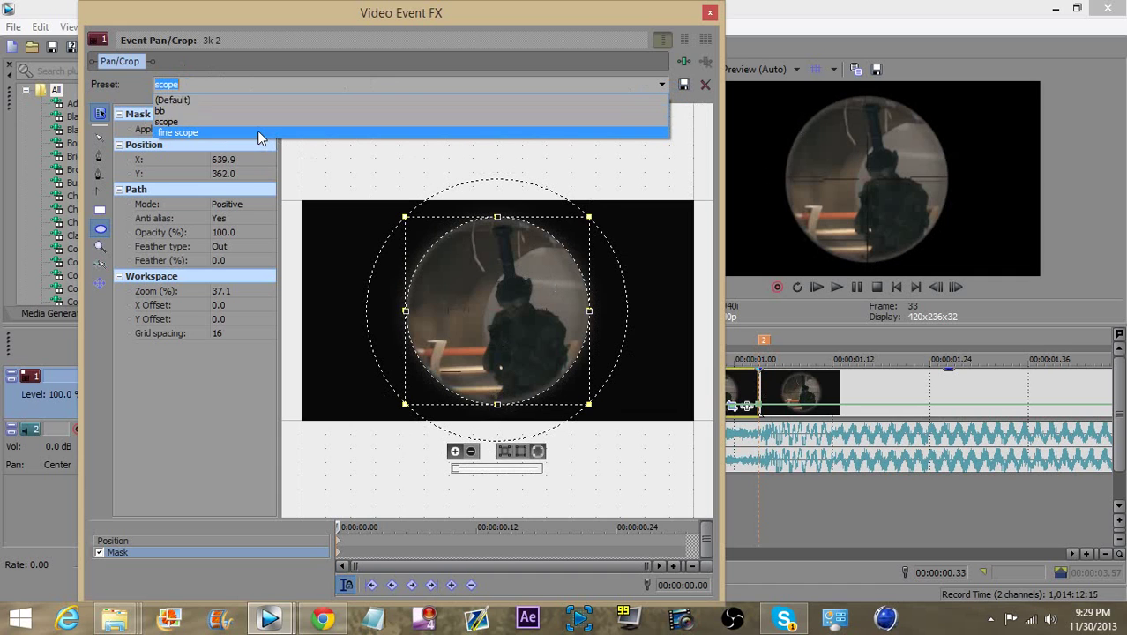
left_click(258, 132)
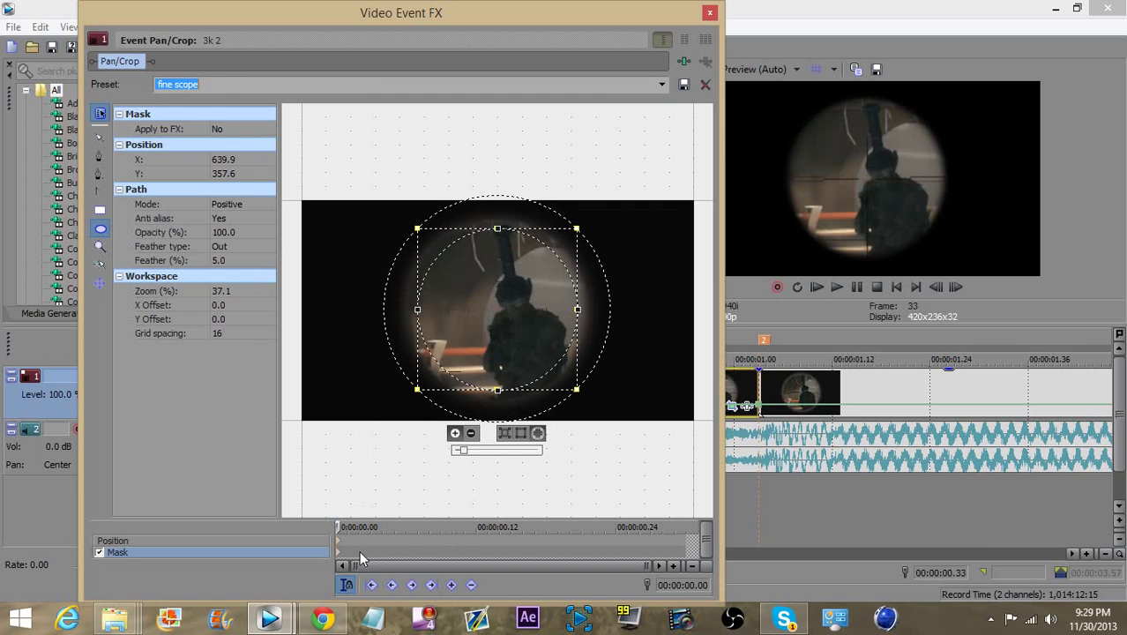
- Add a Position keyframe at 00:00:00.24 with the crop frame enlarged to 10,240 by 5,760, keeping the aspect ratio maintained
left_click(336, 540)
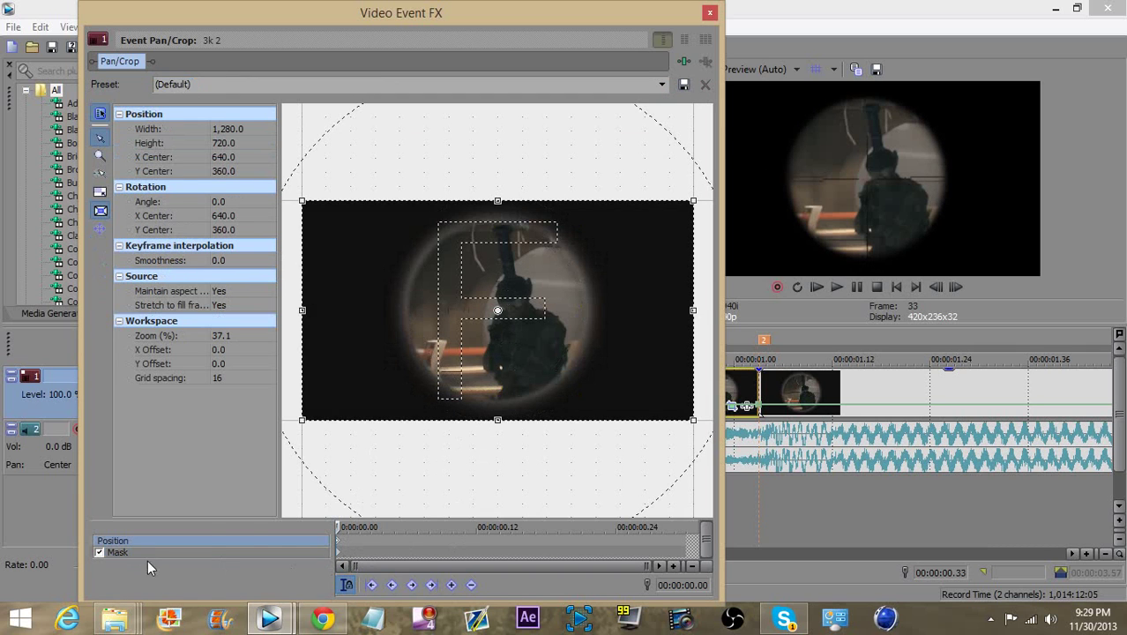
left_click_drag(344, 527, 686, 527)
left_click(618, 526)
scroll(365, 395, "down", 10)
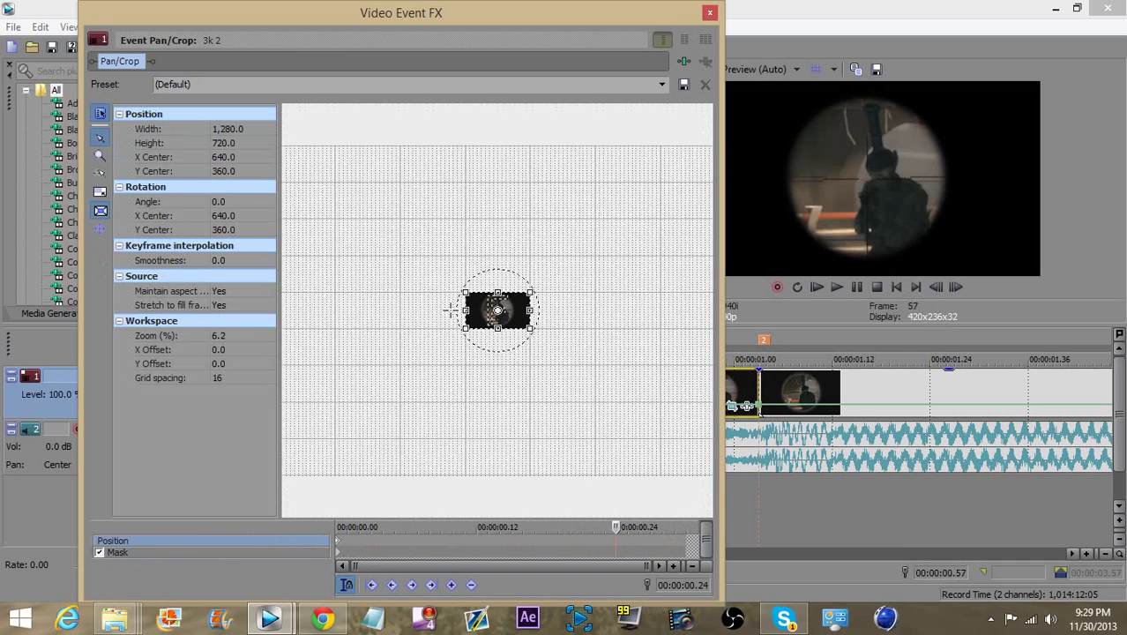
scroll(472, 339, "down", 2)
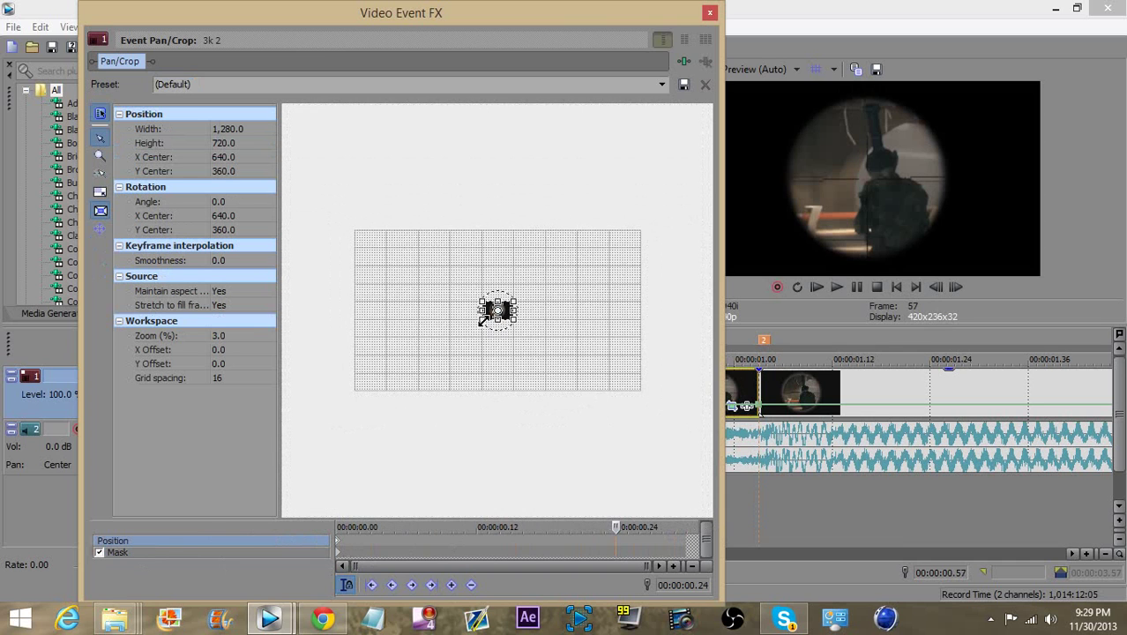
left_click_drag(485, 318, 255, 428)
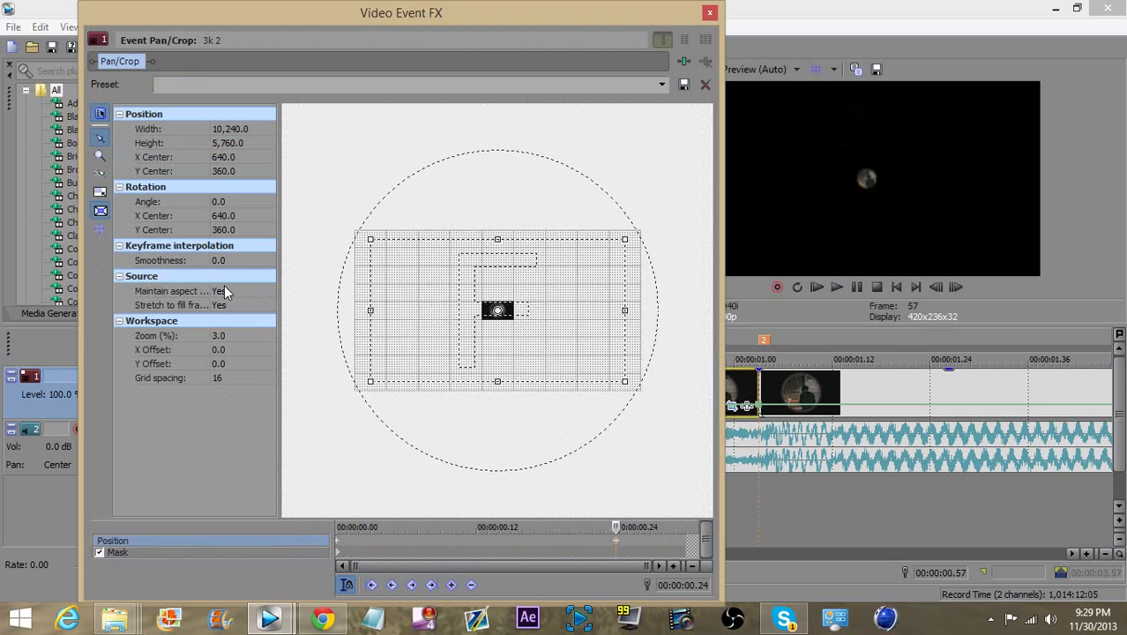
left_click(219, 291)
left_click(236, 293)
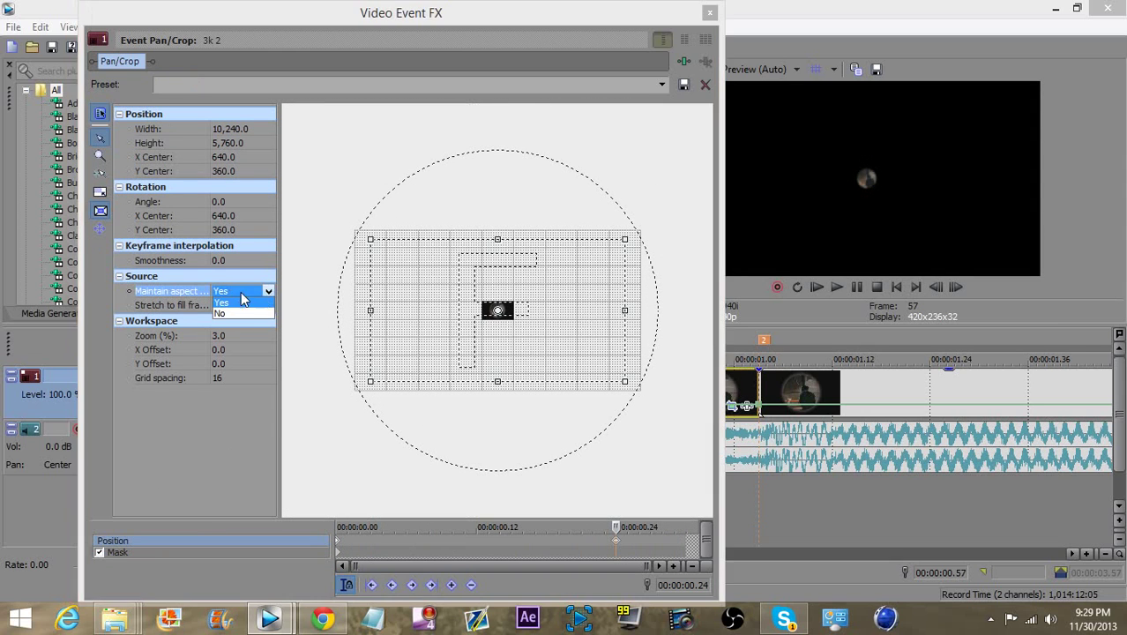
left_click(300, 276)
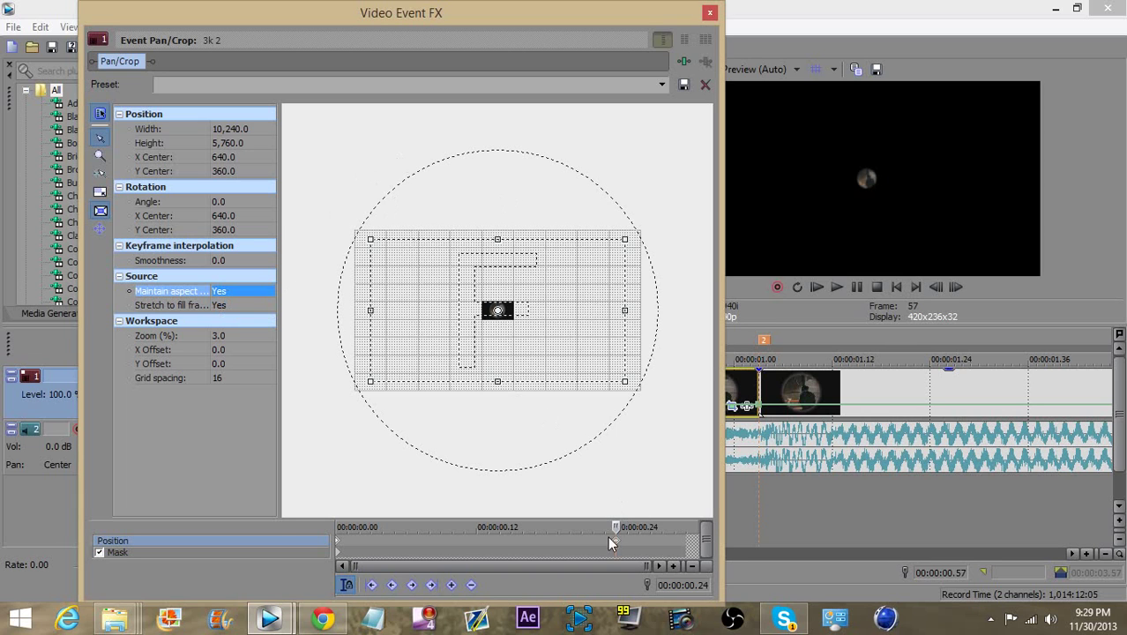
- Add a Position keyframe at 00:00:00.30 that restores the default crop frame
left_click_drag(617, 527, 687, 527)
right_click(512, 348)
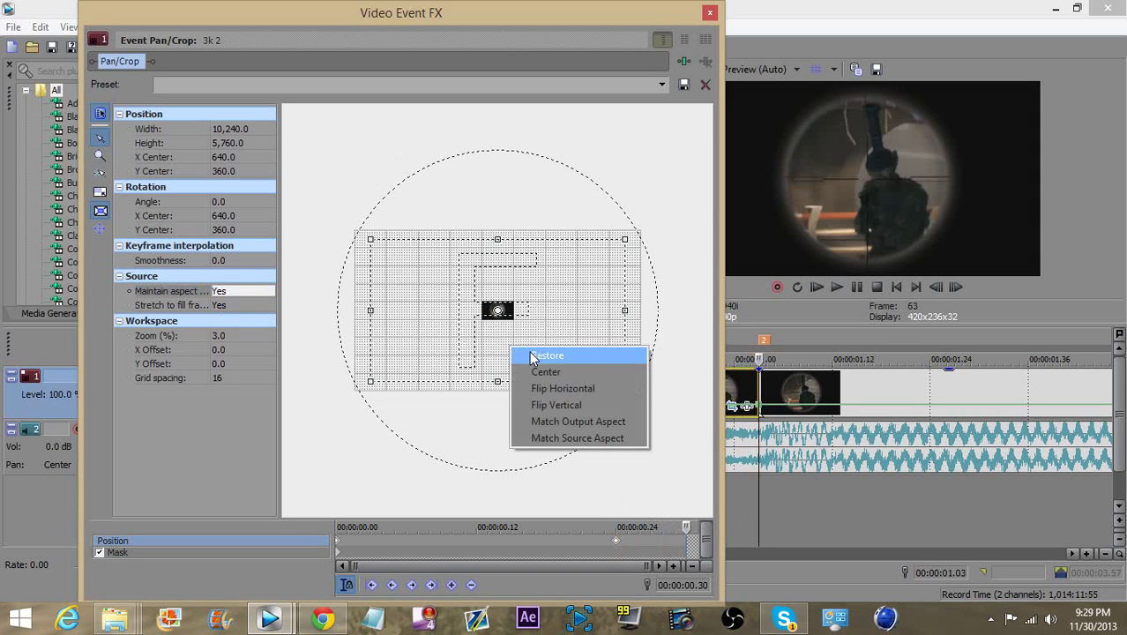
left_click(545, 356)
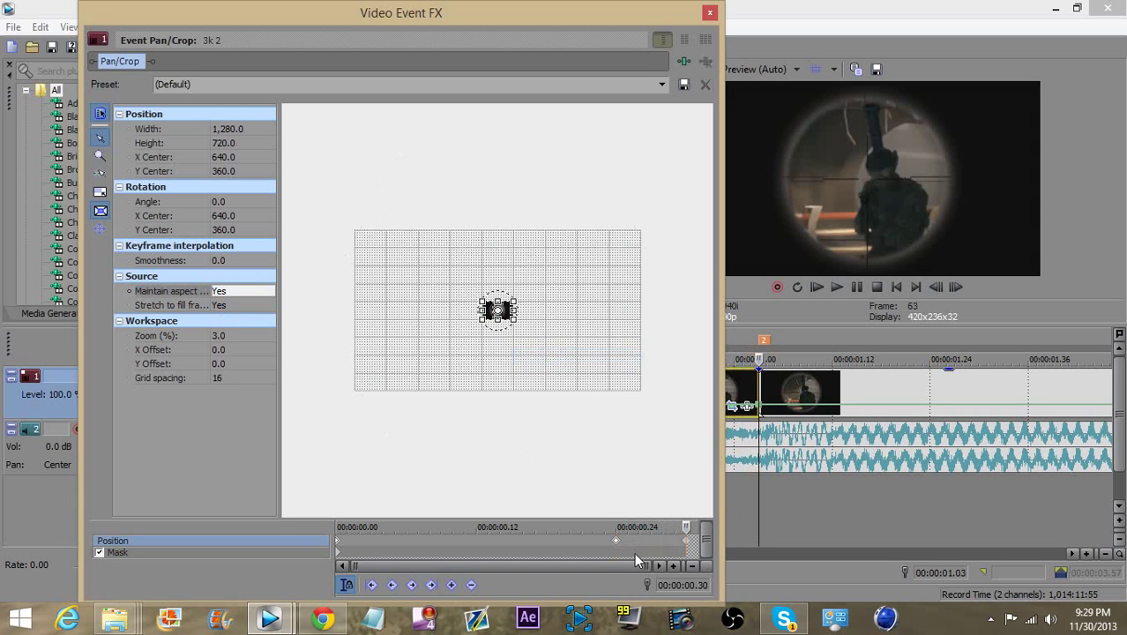
- Rotate the crop frame at the 00:00:00.24 keyframe to about 46 degrees, preview the motion after it and close Event Pan/Crop
left_click_drag(688, 524, 618, 527)
left_click_drag(453, 440, 349, 395)
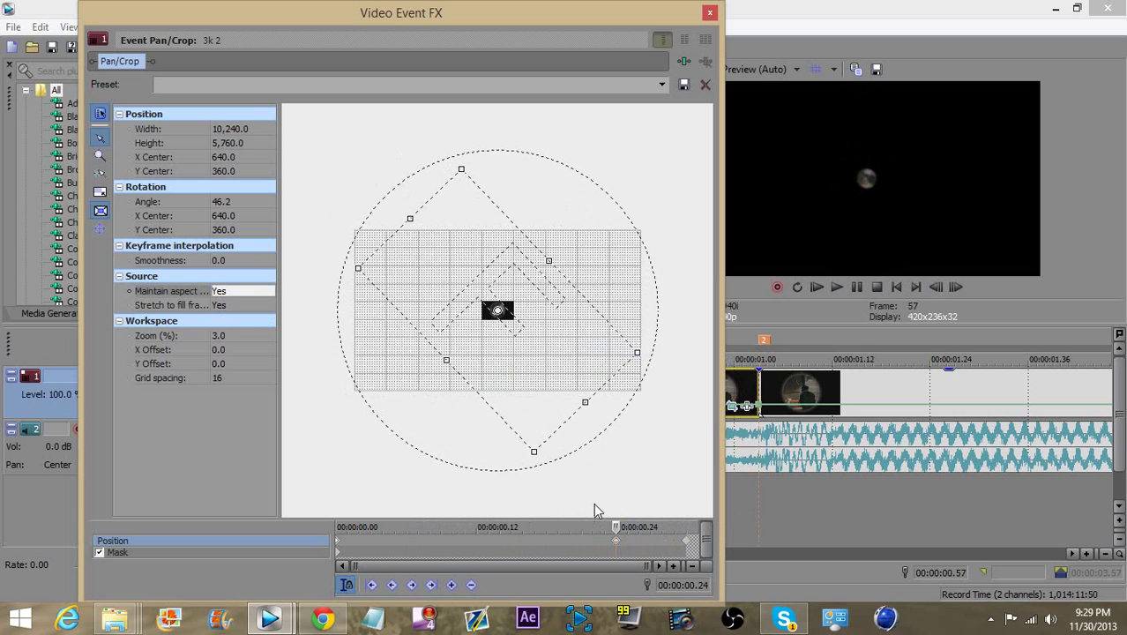
left_click_drag(618, 527, 640, 506)
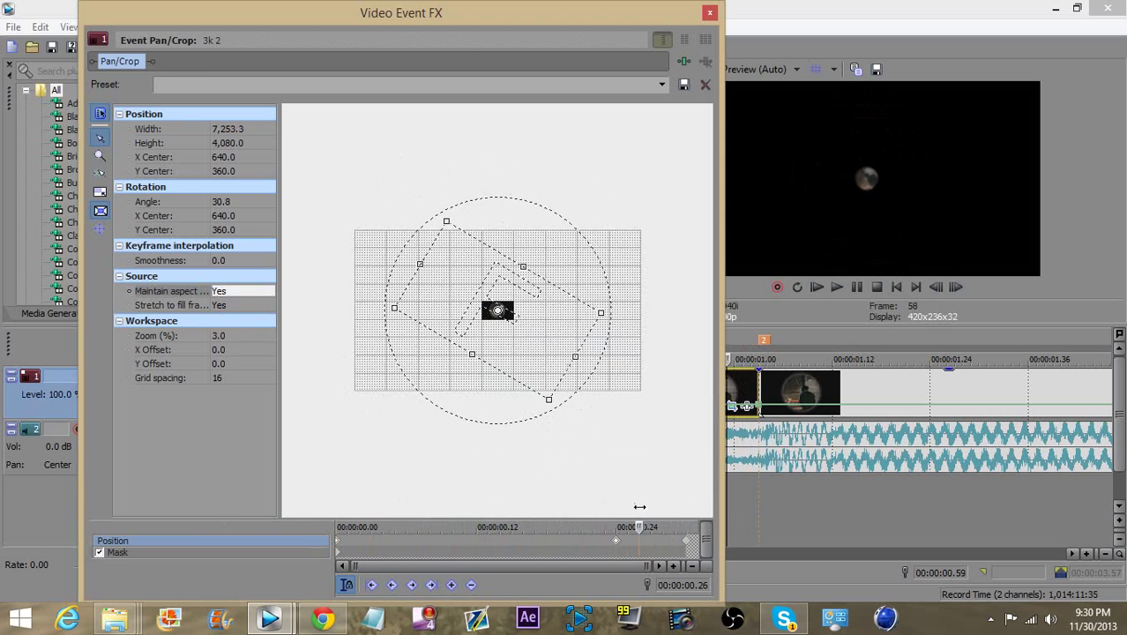
left_click(710, 12)
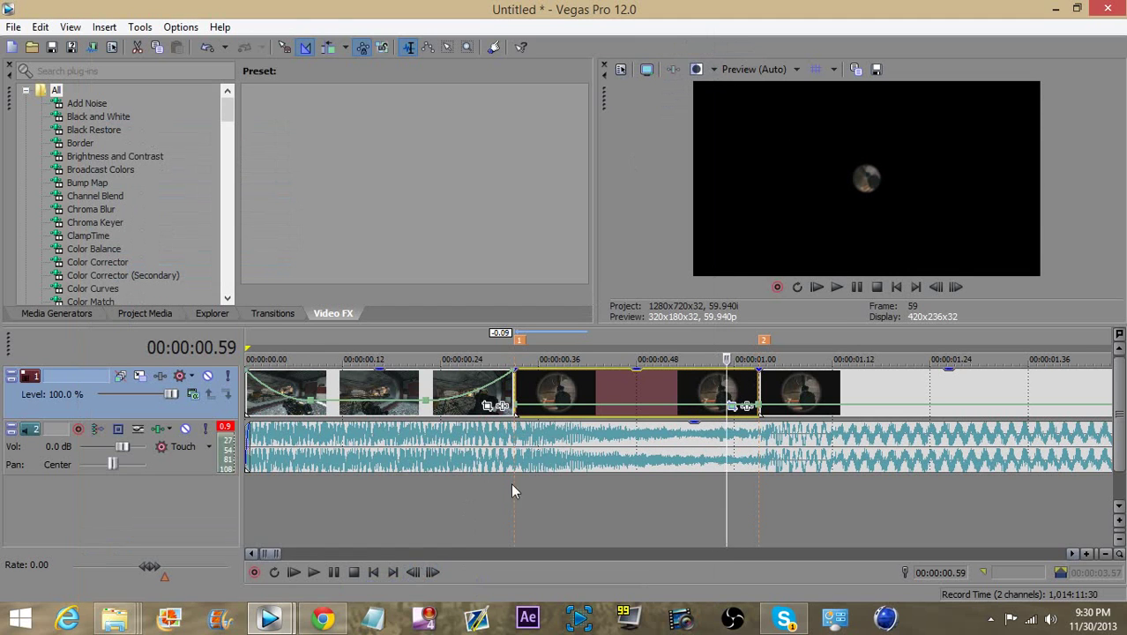
- Raise the third clip's velocity envelope to 300% and add a point at 00:00:01.10 set to 50% forward velocity
left_click(767, 389)
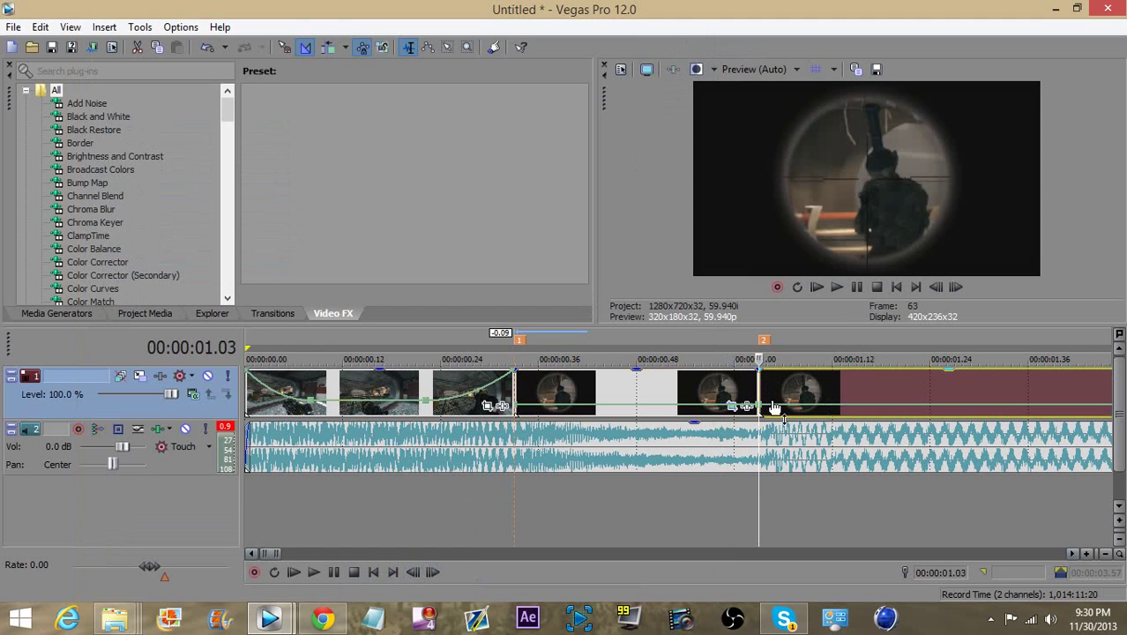
left_click_drag(772, 405, 775, 355)
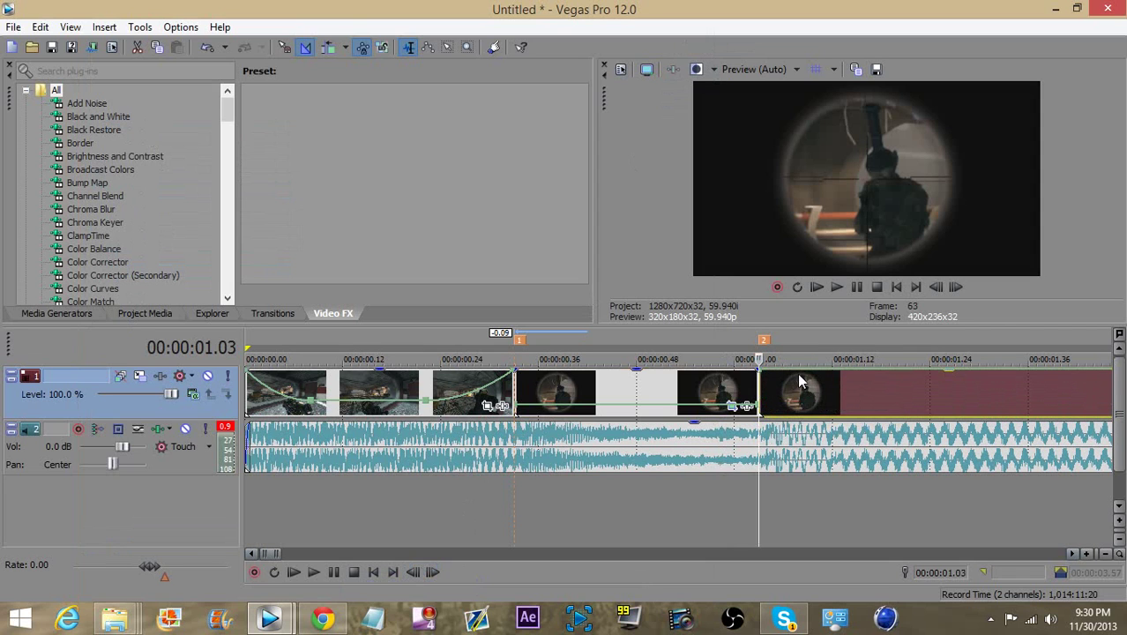
left_click(818, 375)
right_click(821, 377)
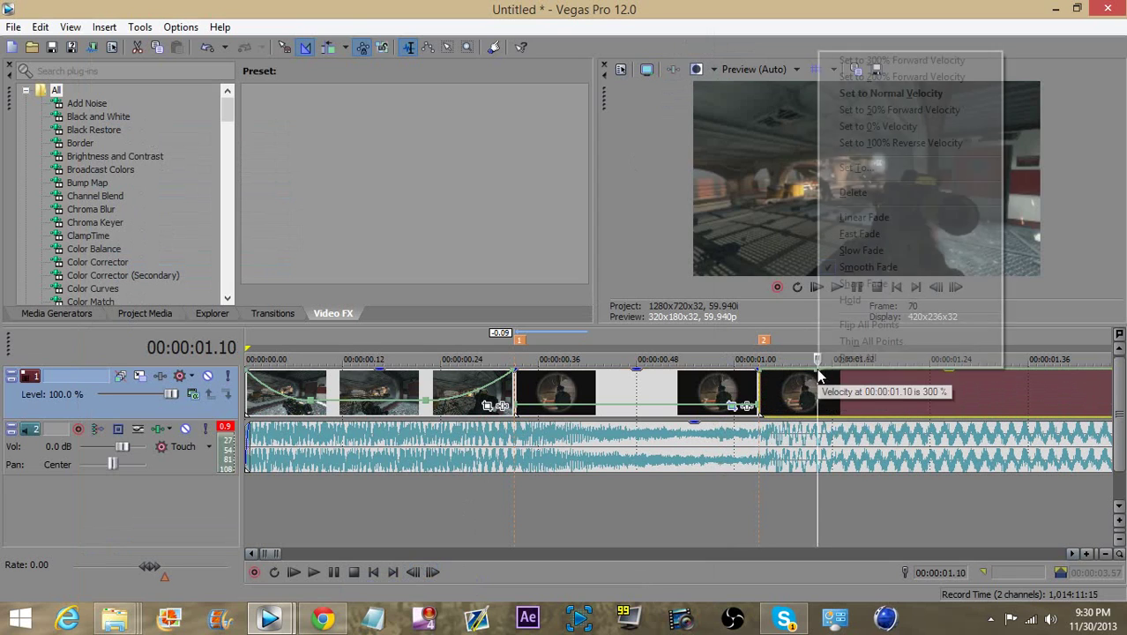
left_click(888, 112)
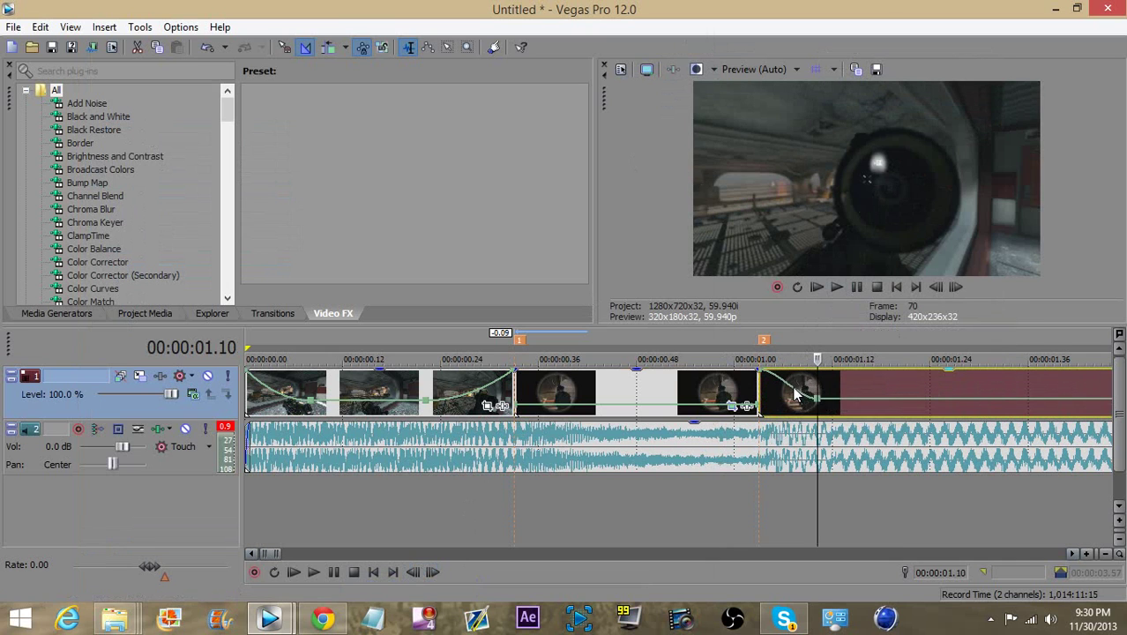
- Apply a Fast Fade to the third clip's opening velocity segment and set the point at 00:00:01.10 to 38%
right_click(796, 386)
left_click(822, 441)
right_click(816, 396)
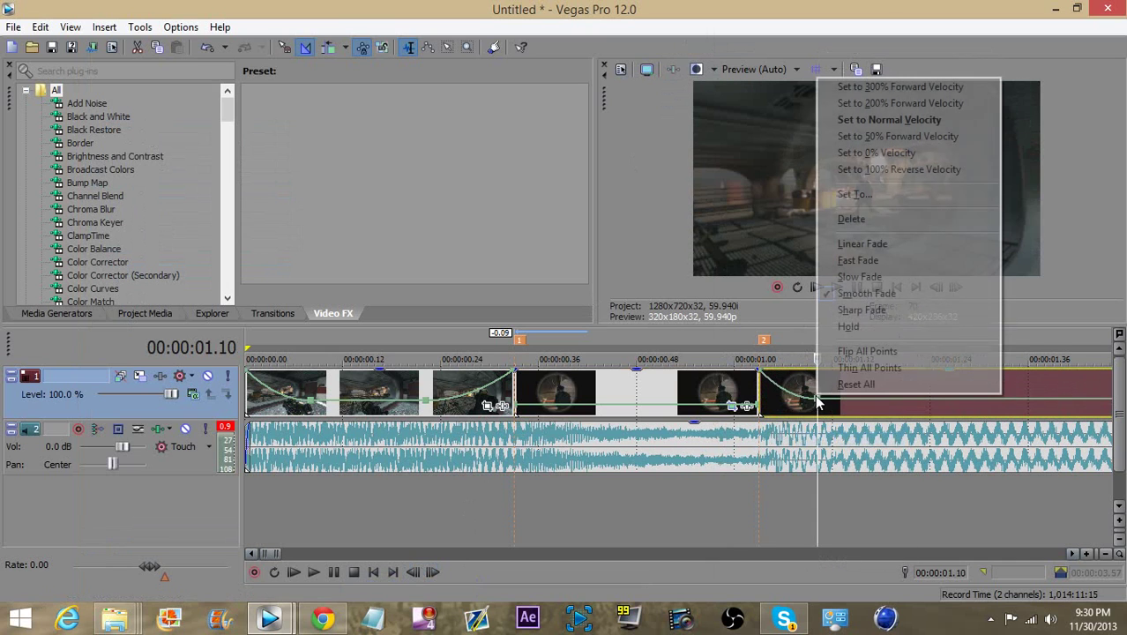
left_click(867, 195)
type("38")
key("Return")
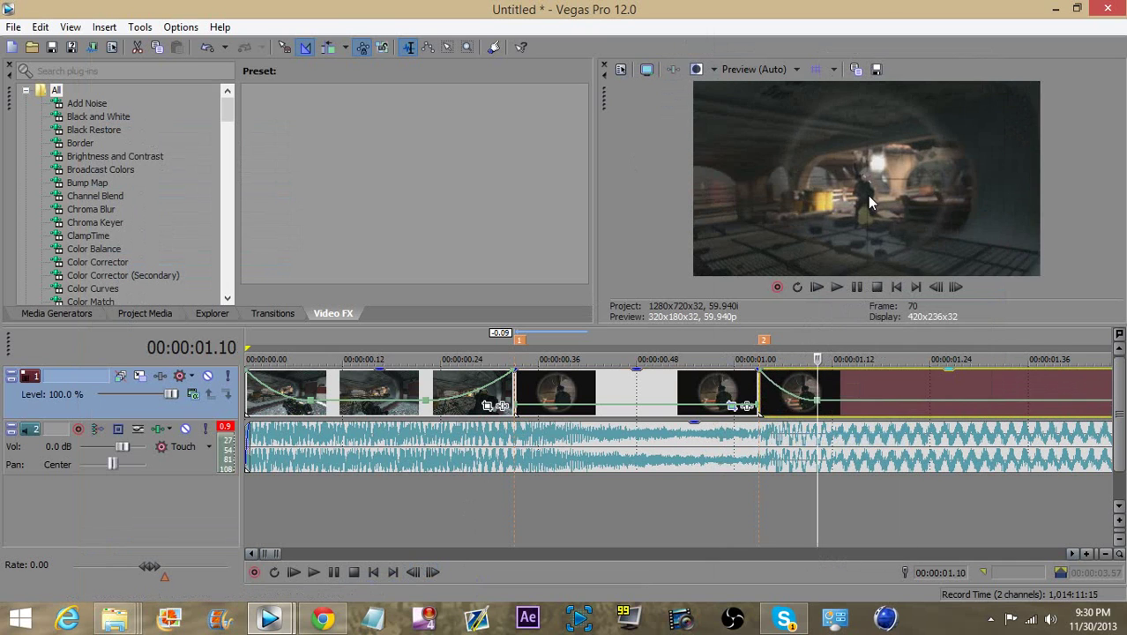
- Trim the third clip's start to about 00:00:01.10 and move the clip back 7 frames to marker 2
left_click(762, 395)
key("Right")
key("Right")
key("Right")
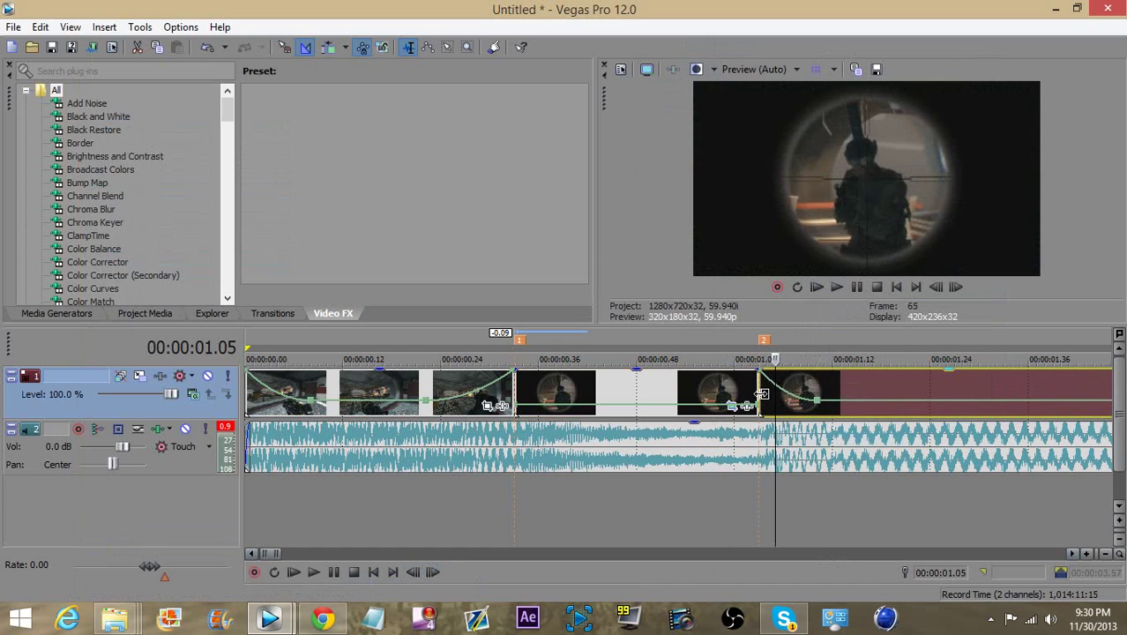
left_click_drag(760, 391, 815, 394)
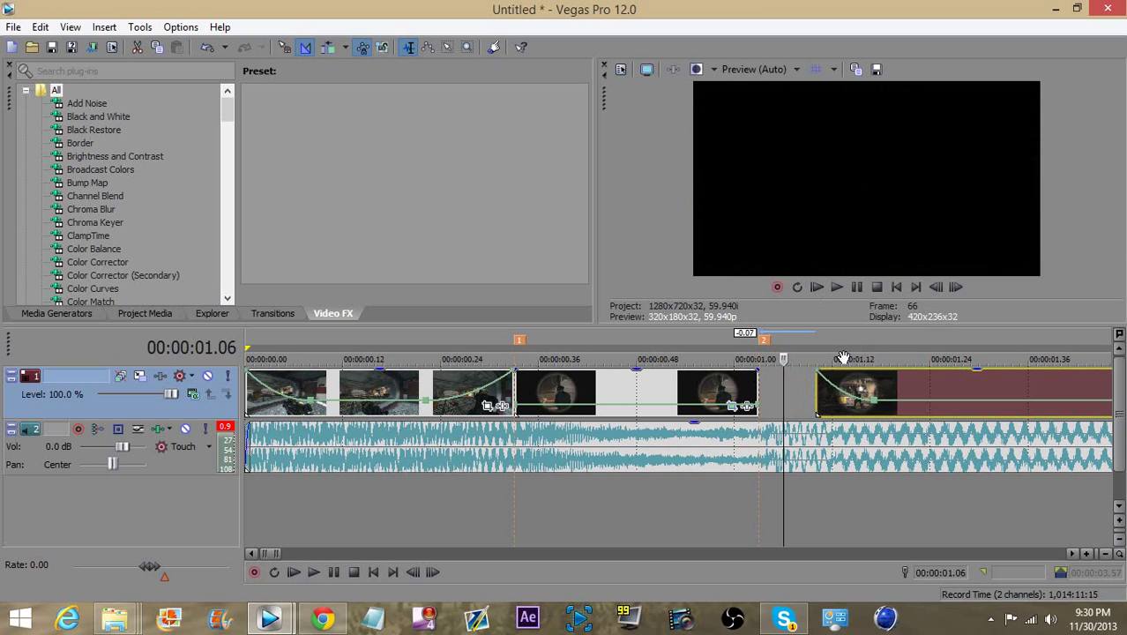
left_click(816, 395)
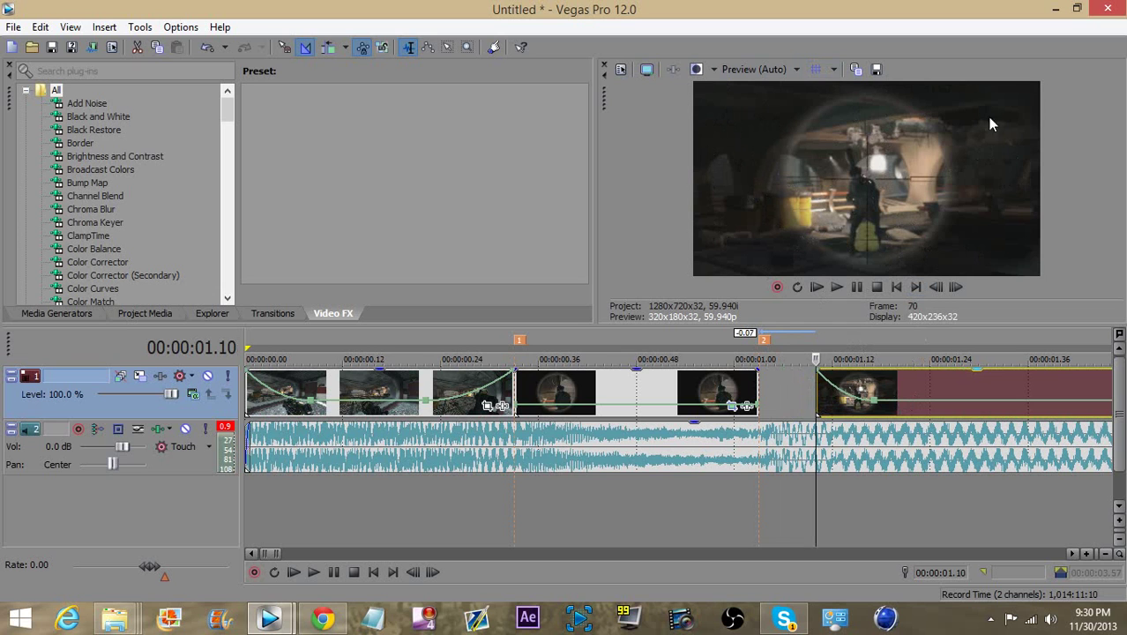
left_click_drag(900, 380, 849, 395)
- Set a loop region from 00:00:00.00 to 00:00:01.49 and preview the first three clips against the music
left_click(754, 404)
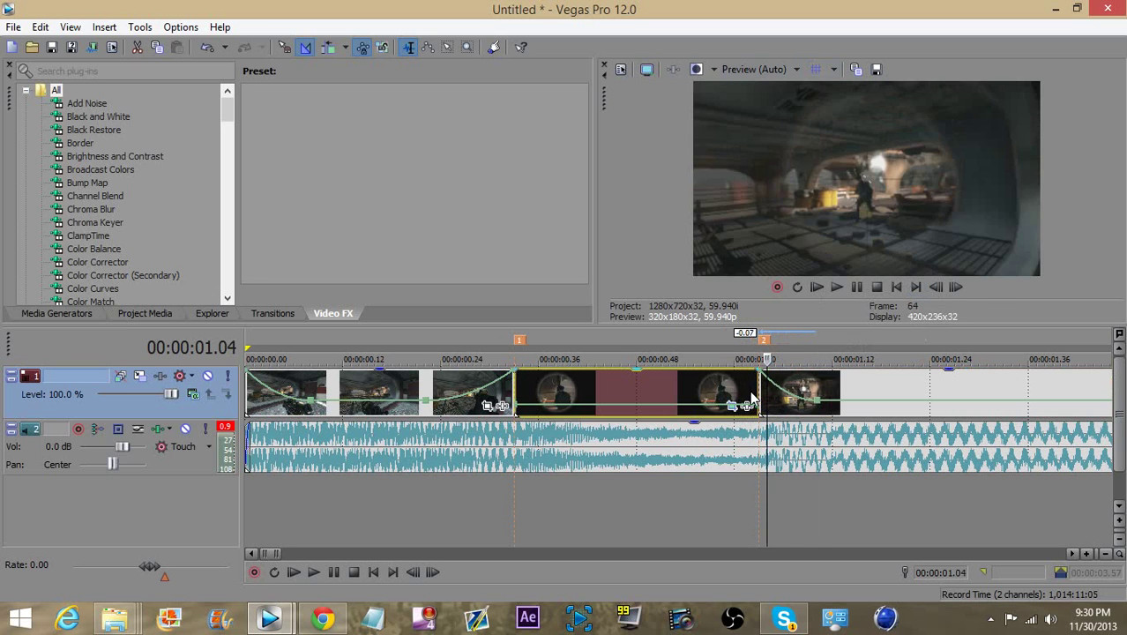
scroll(750, 406, "down", 3)
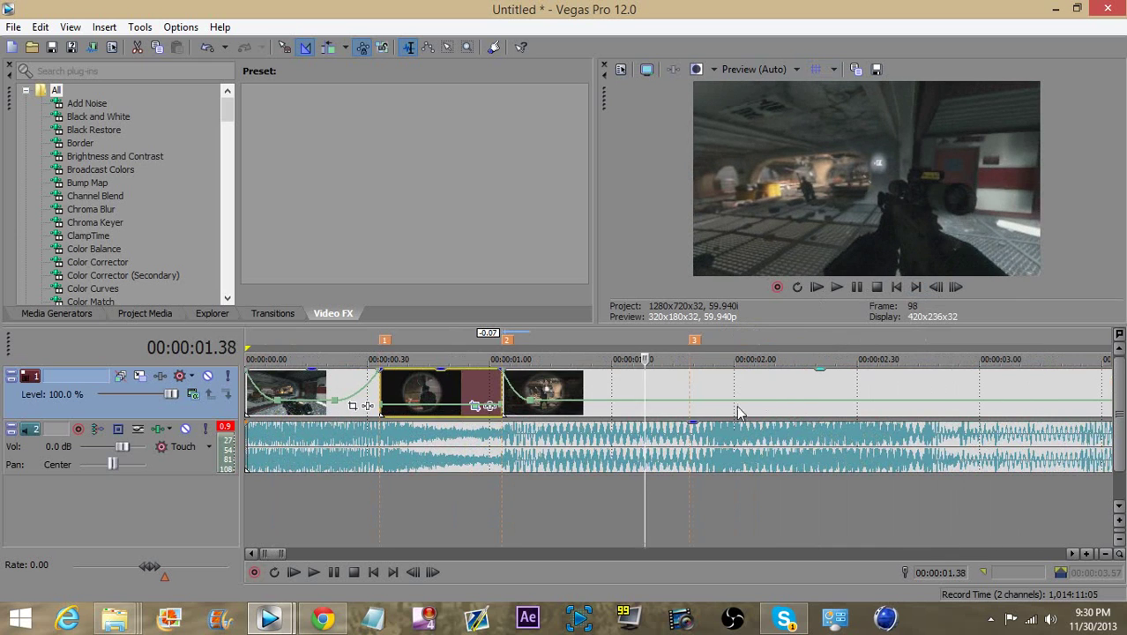
left_click_drag(690, 512, 220, 453)
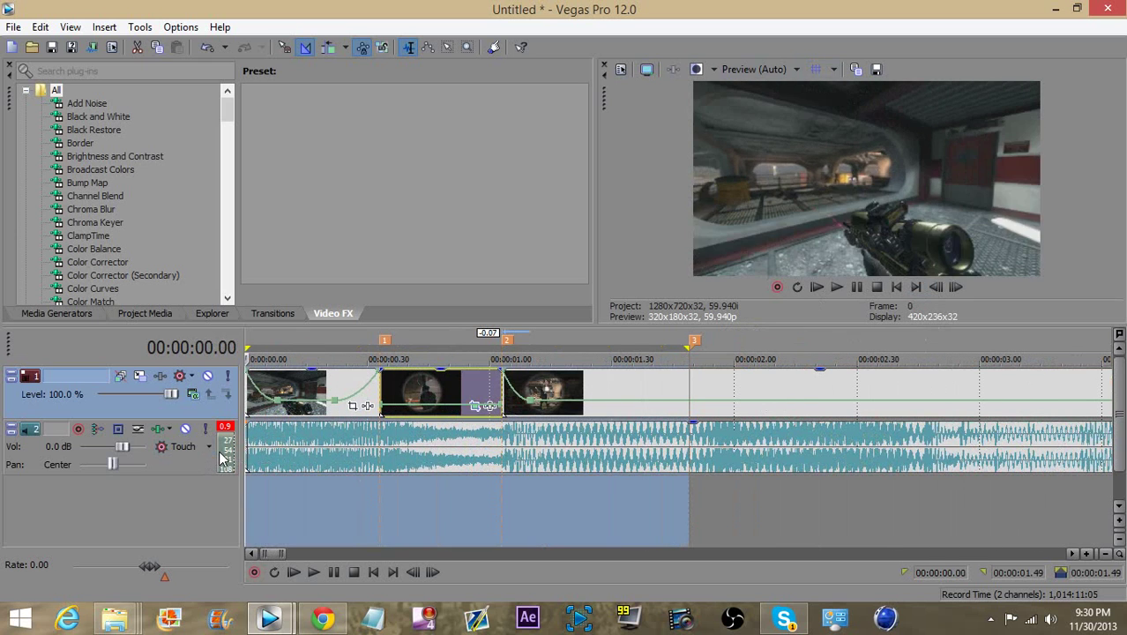
key("space")
key("space")
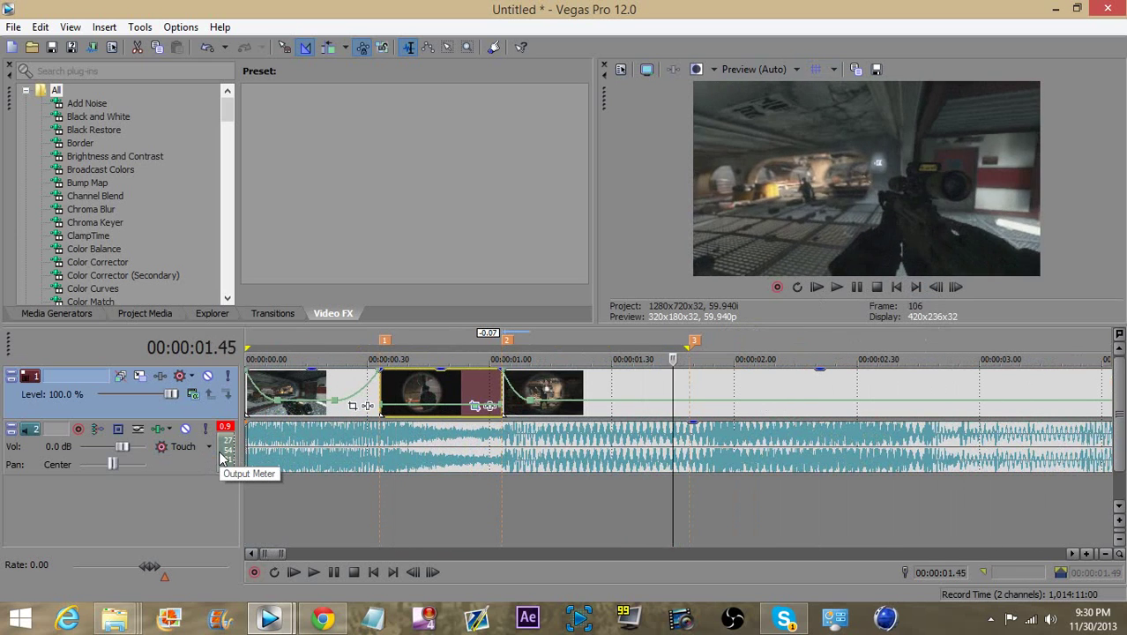
key("space")
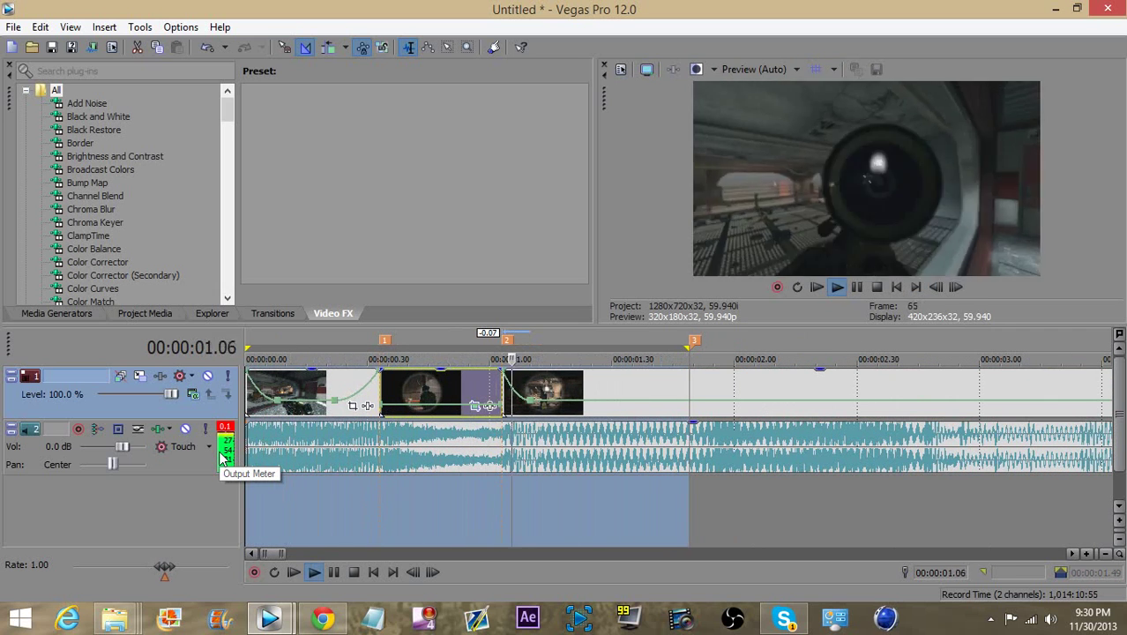
key("space")
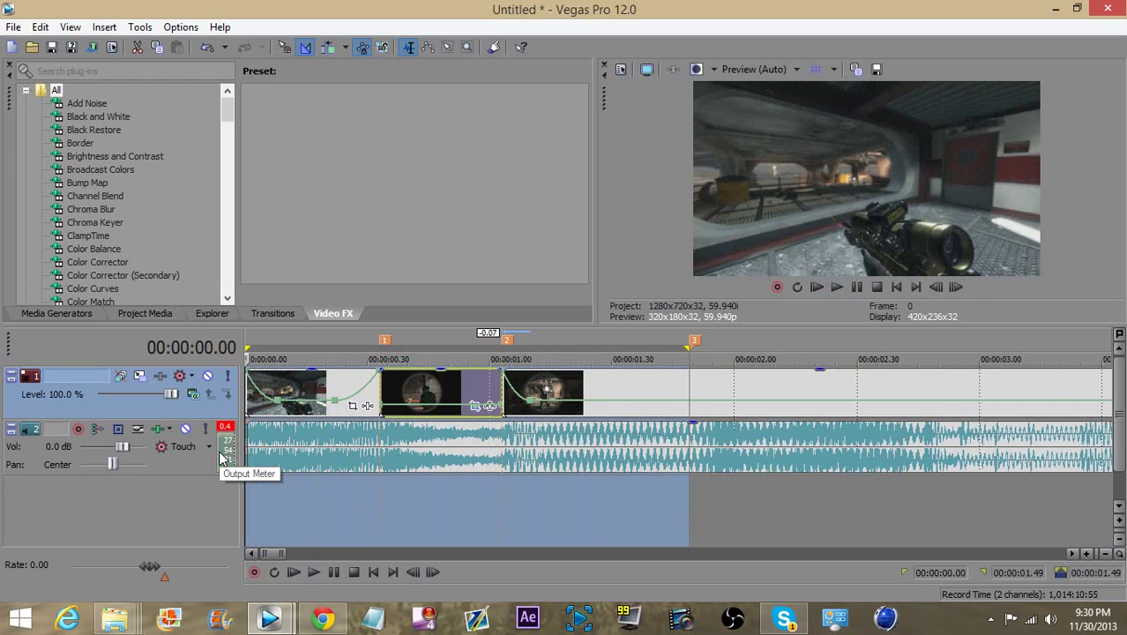
- Add velocity points to the third clip at 00:00:01.46 and marker 3, raising the marker 3 point to the maximum
left_click(708, 385)
scroll(714, 389, "up", 2)
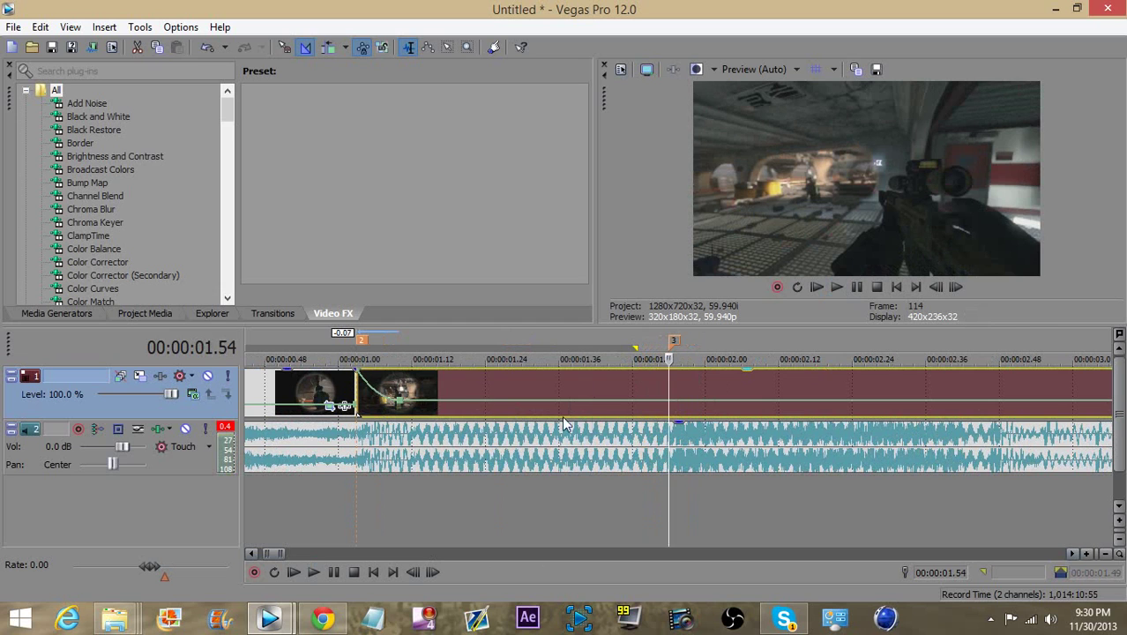
double_click(618, 402)
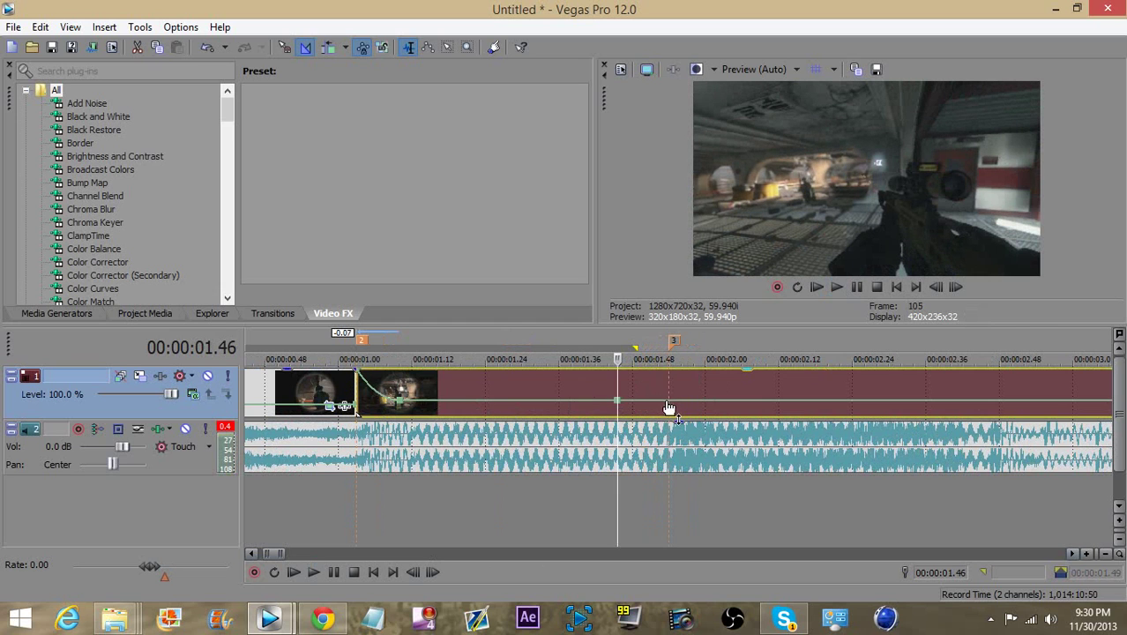
double_click(668, 401)
left_click_drag(667, 401, 673, 369)
- Apply a Slow Fade to the velocity segment leading into marker 3 and split the clip at that marker
right_click(643, 392)
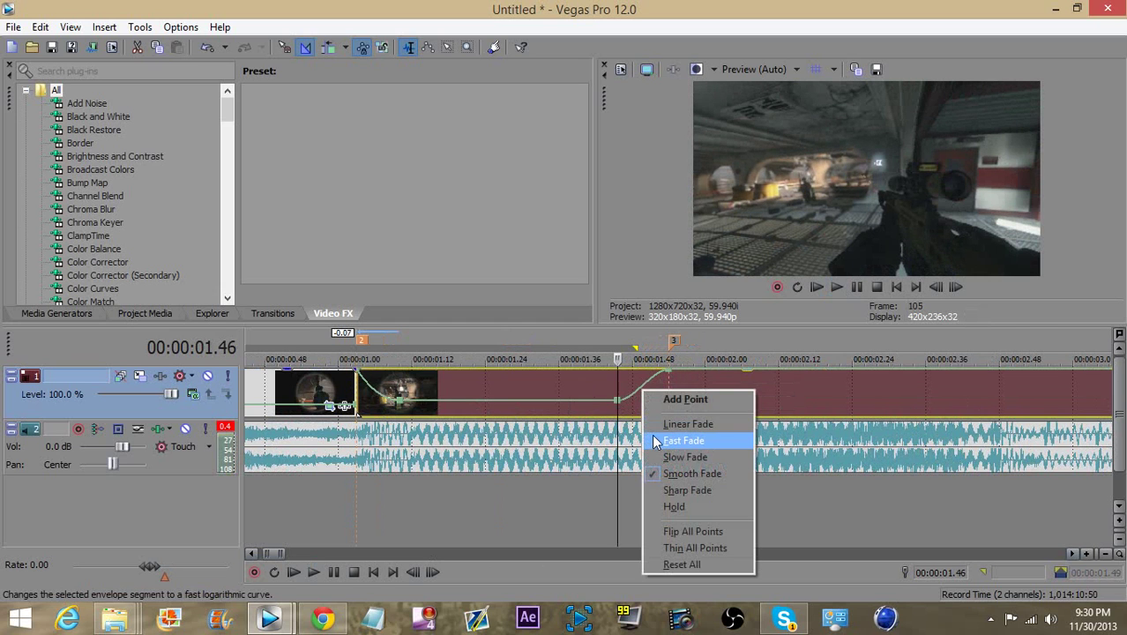
left_click(664, 456)
key("space")
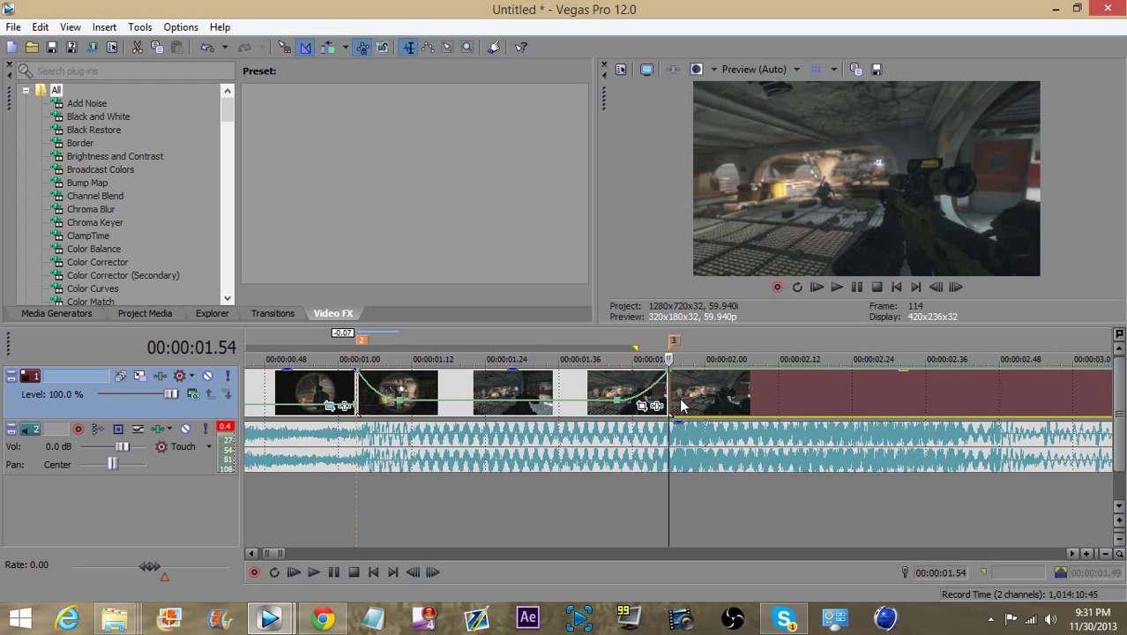
- Ramp the fourth clip's velocity from the maximum at marker 3 down to 50% forward at 00:00:02.06 with a Fast Fade
left_click_drag(672, 388, 691, 366)
right_click(741, 367)
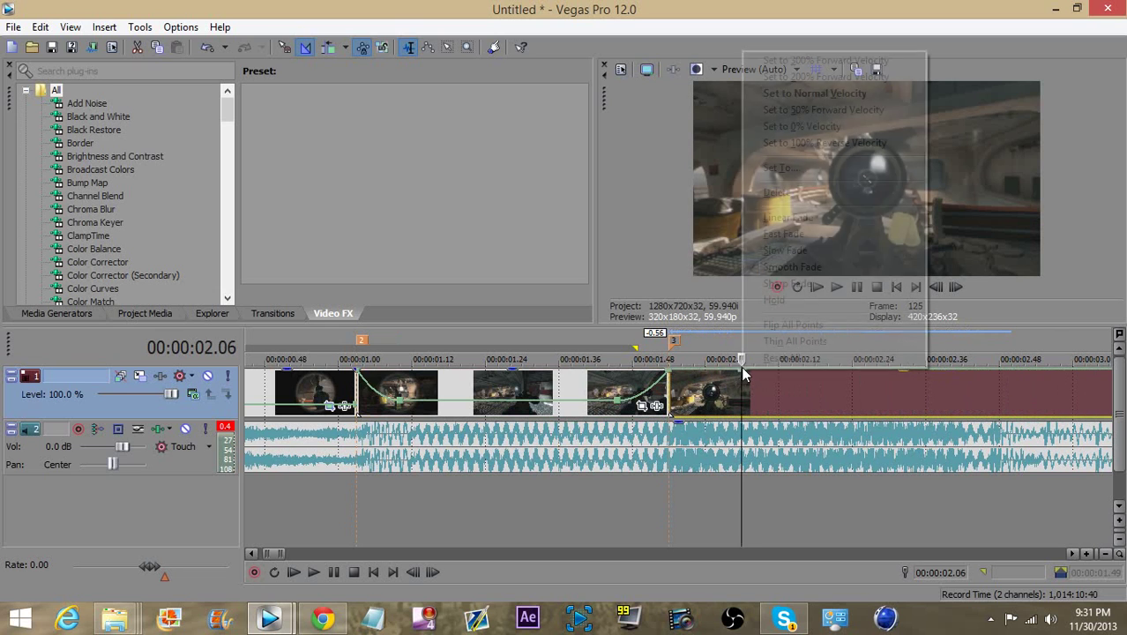
left_click(790, 109)
right_click(652, 387)
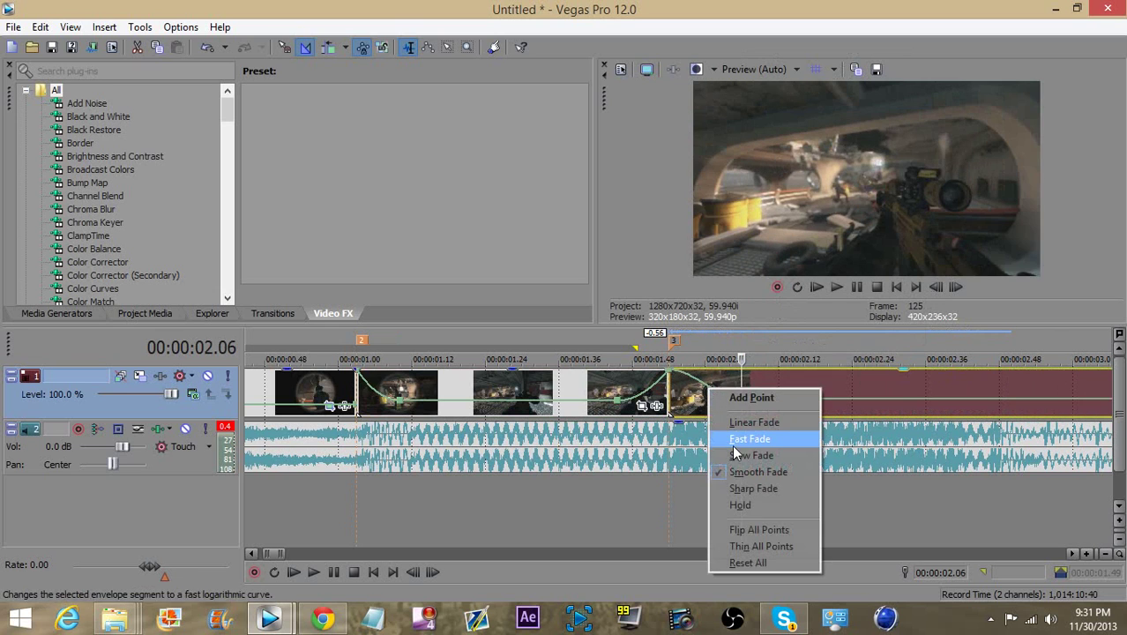
left_click(679, 438)
- Extend the loop region to 00:00:02.33 and preview the sequence through the start of the fourth clip
scroll(593, 381, "down", 2)
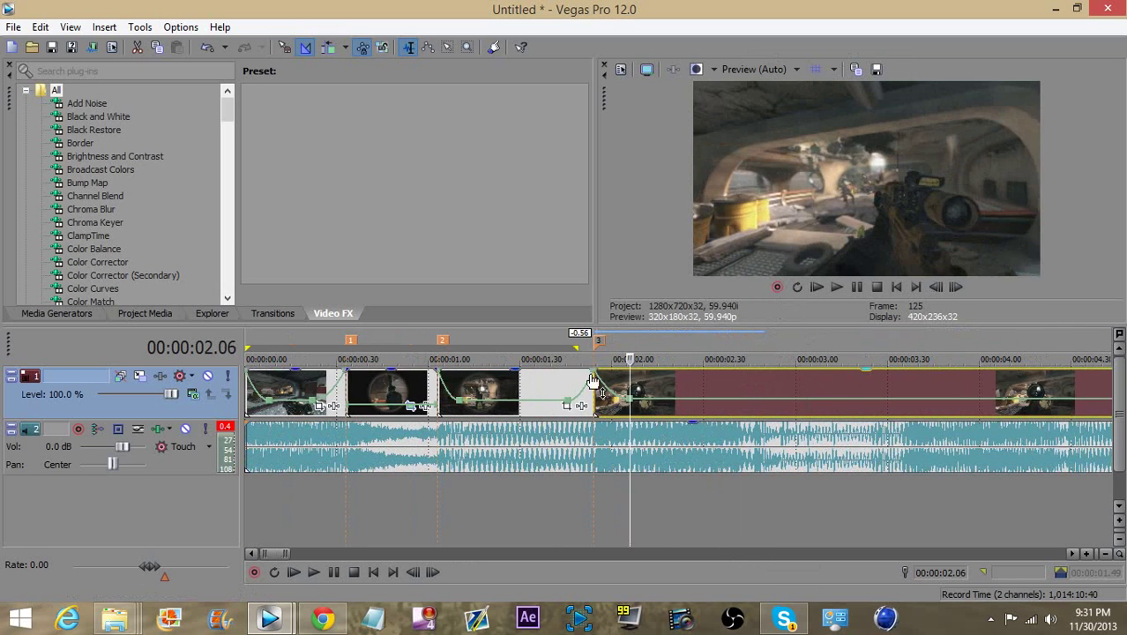
left_click(715, 347)
key("space")
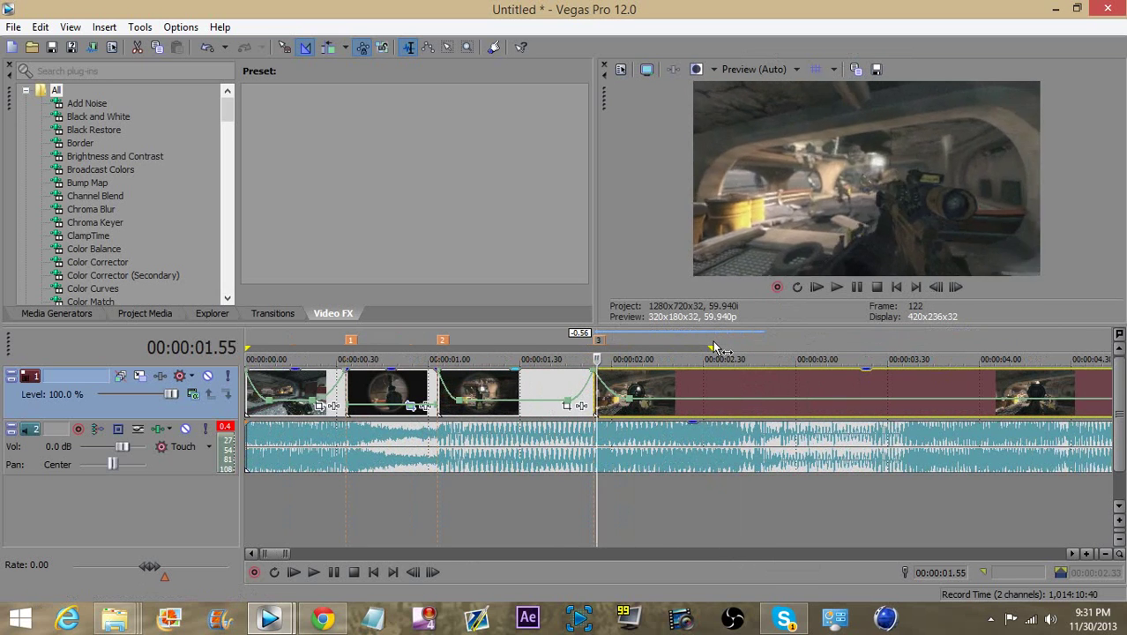
key("space")
key("space")
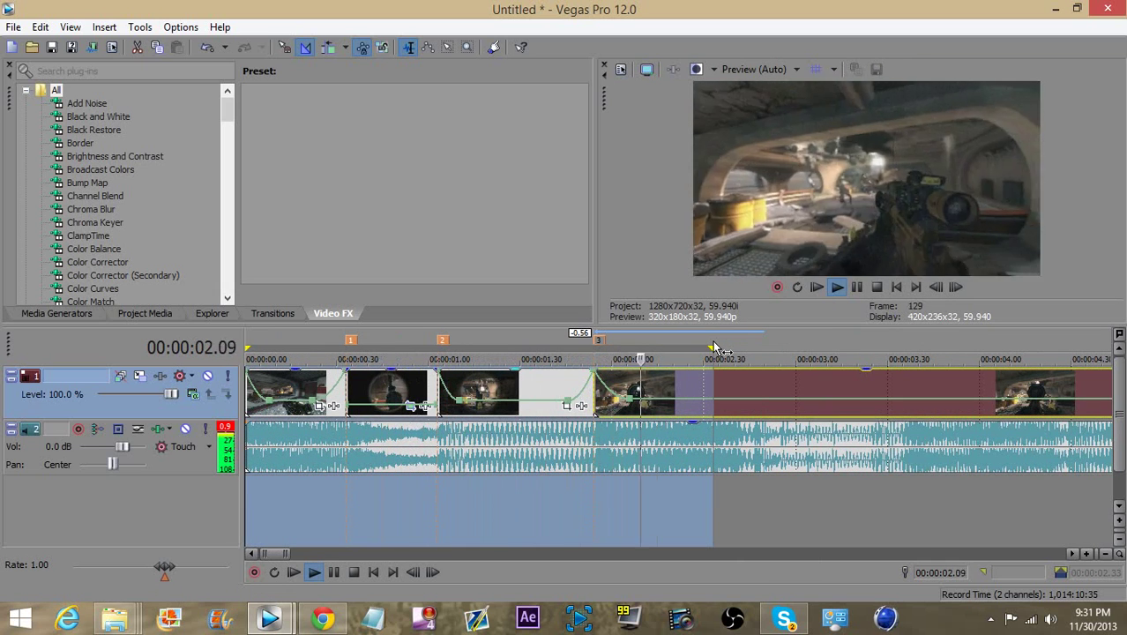
key("space")
- Check the fourth clip's footage between about 00:00:02.26 and 00:00:02.44 and play it briefly
left_click(690, 393)
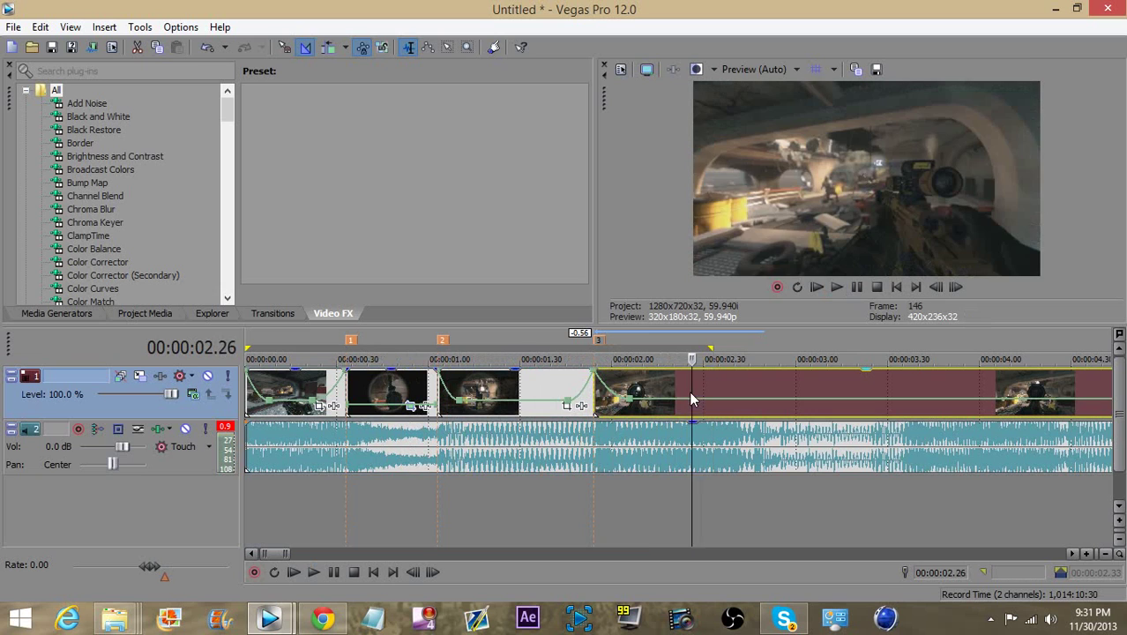
key("Right")
key("Right")
key("Right")
key("Right")
key("Right")
key("Right")
key("Right")
key("Right")
key("Right")
key("Right")
left_click(744, 394)
key("space")
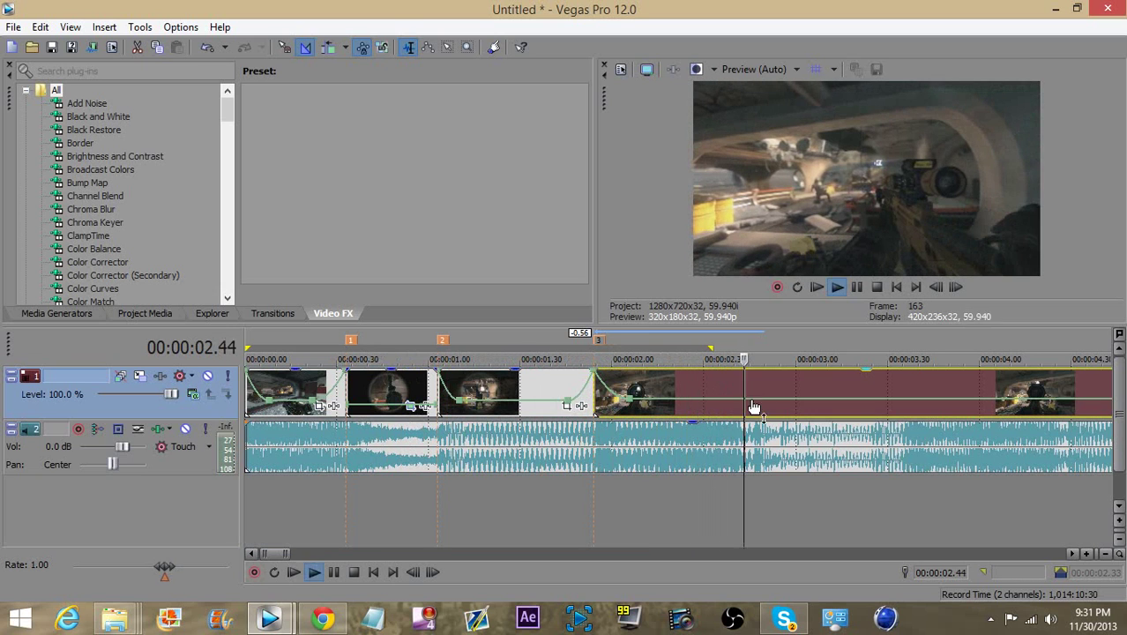
key("space")
- Move the fourth clip 5 frames later so that a gap opens after marker 3
left_click(591, 390)
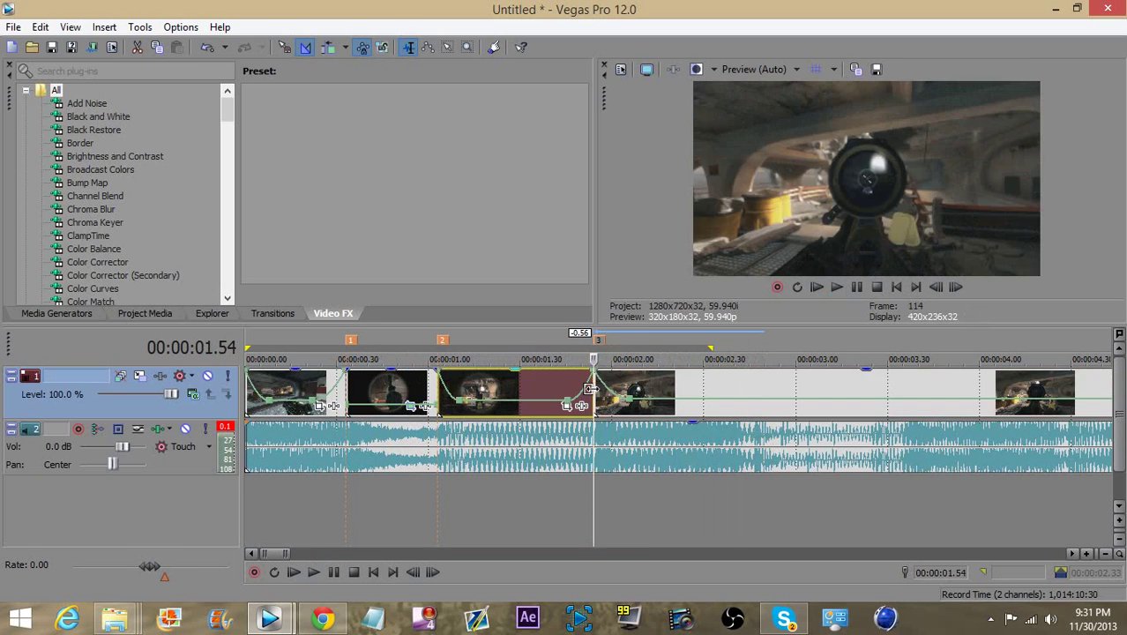
scroll(591, 390, "up", 1)
left_click_drag(686, 399, 706, 399)
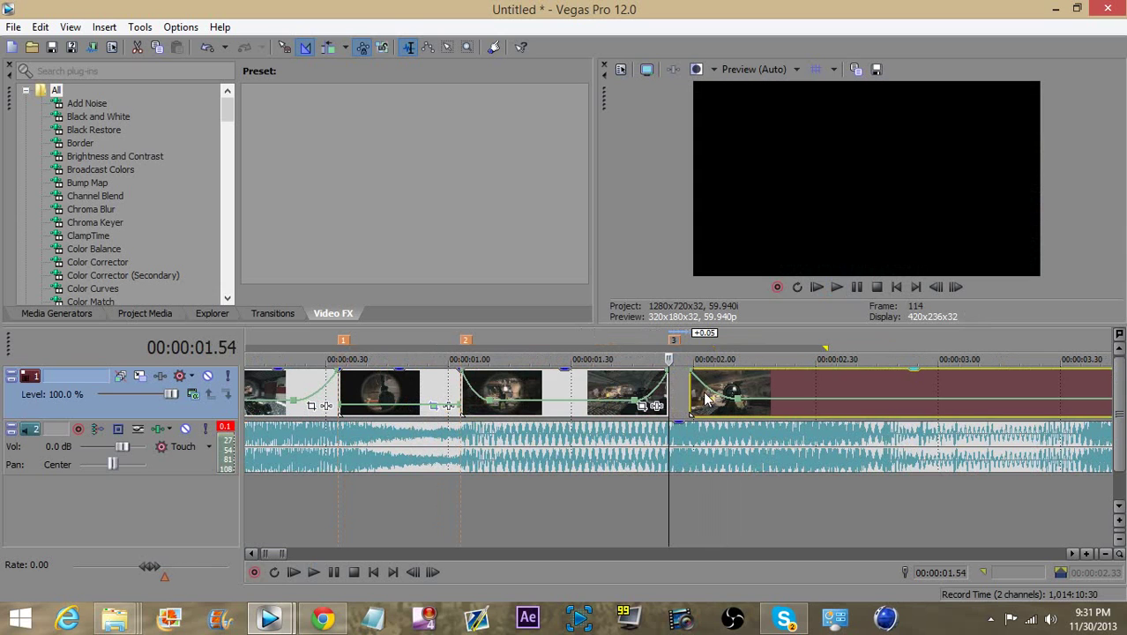
- Look over the four clips, their velocity curves and their joins at the beat markers along the timeline
left_click(624, 388)
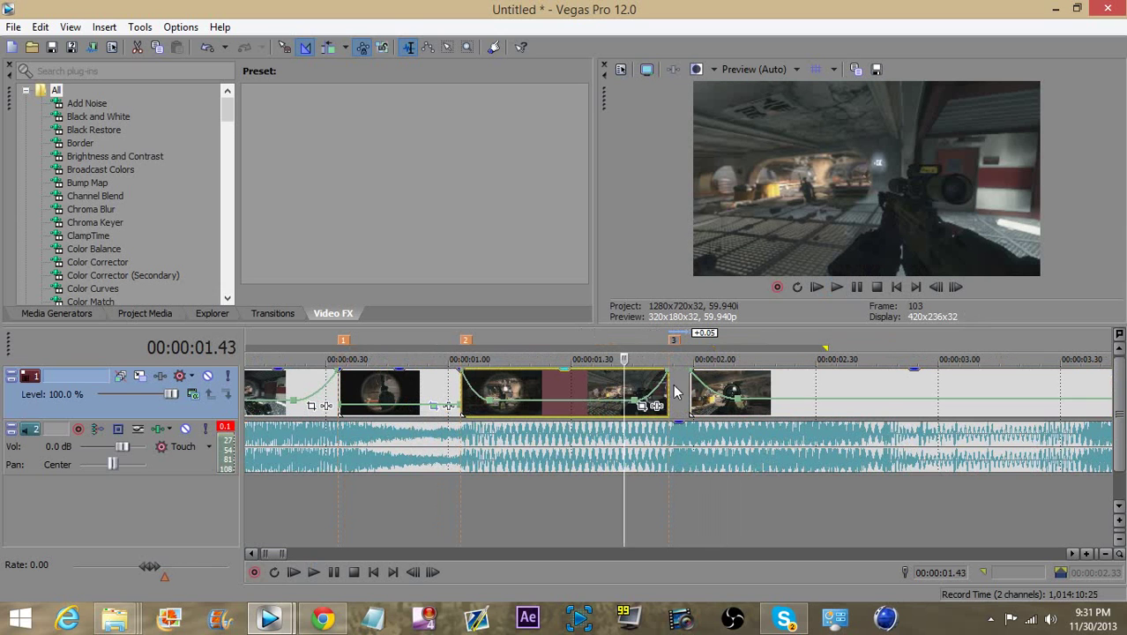
scroll(675, 390, "down", 2)
left_click(644, 390)
left_click(538, 392)
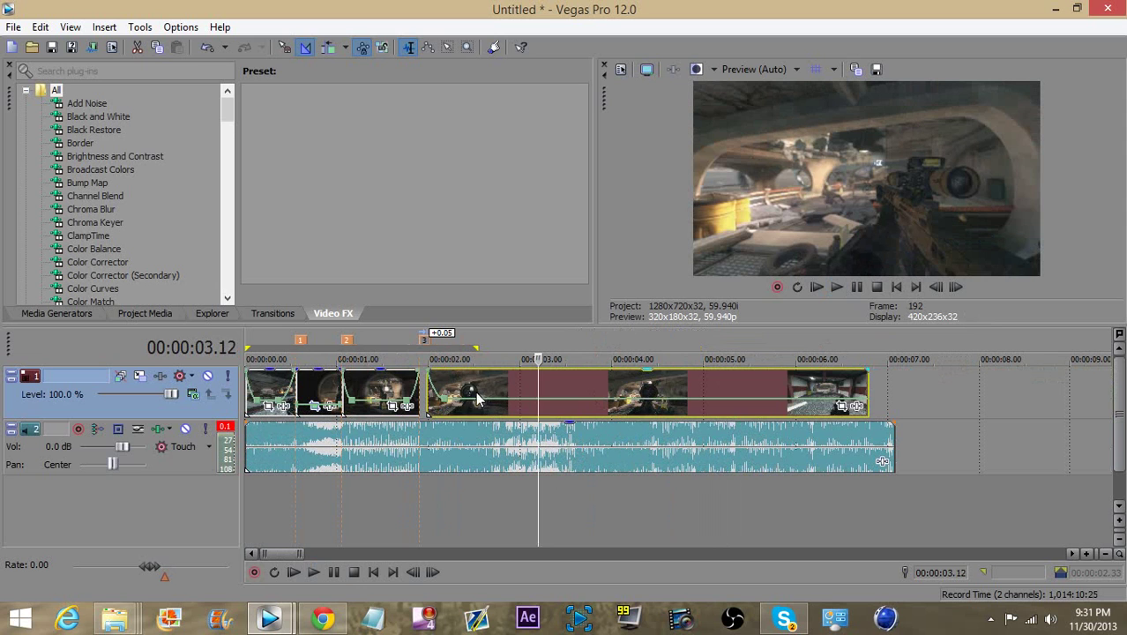
left_click(408, 392)
scroll(459, 370, "up", 1)
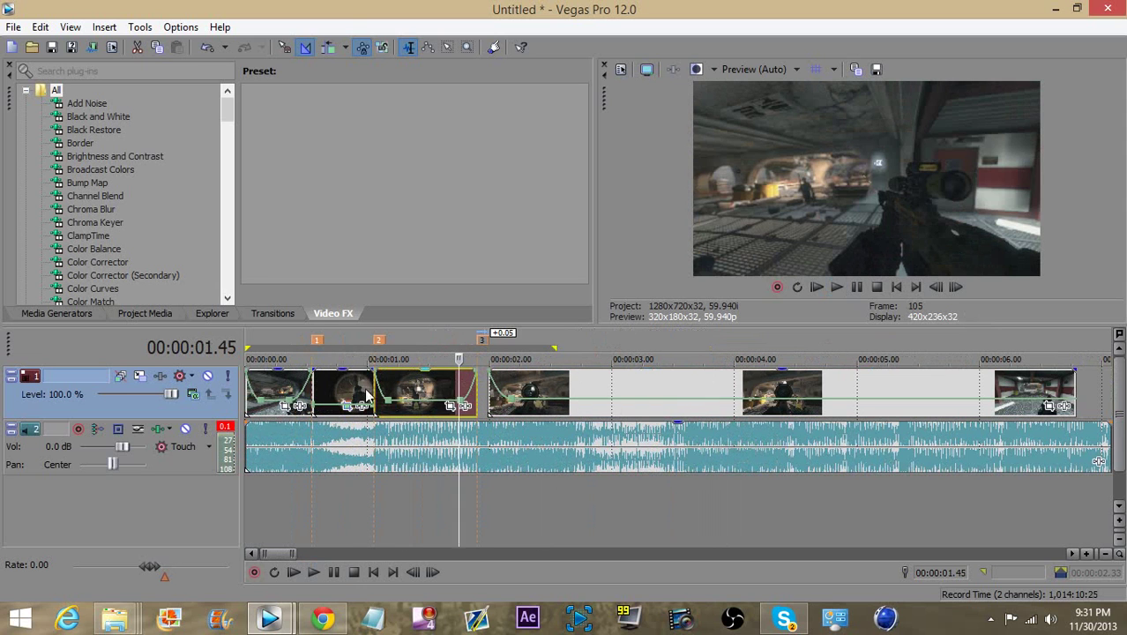
left_click(339, 388)
scroll(339, 390, "up", 2)
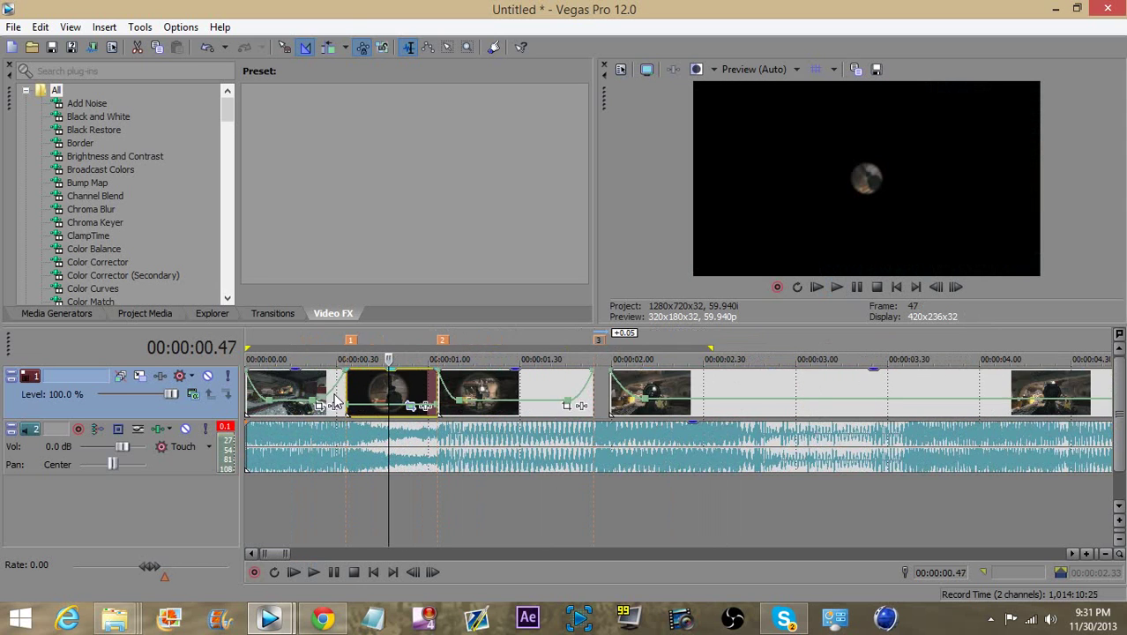
left_click(335, 390)
scroll(794, 396, "down", 5)
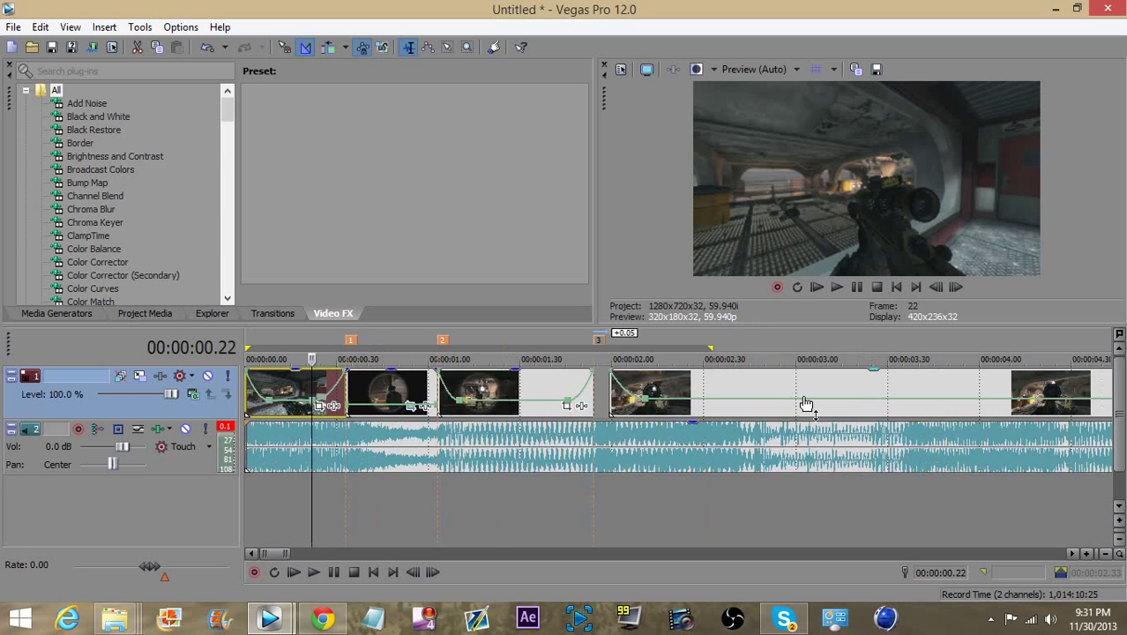
scroll(510, 400, "up", 1)
scroll(511, 403, "up", 5)
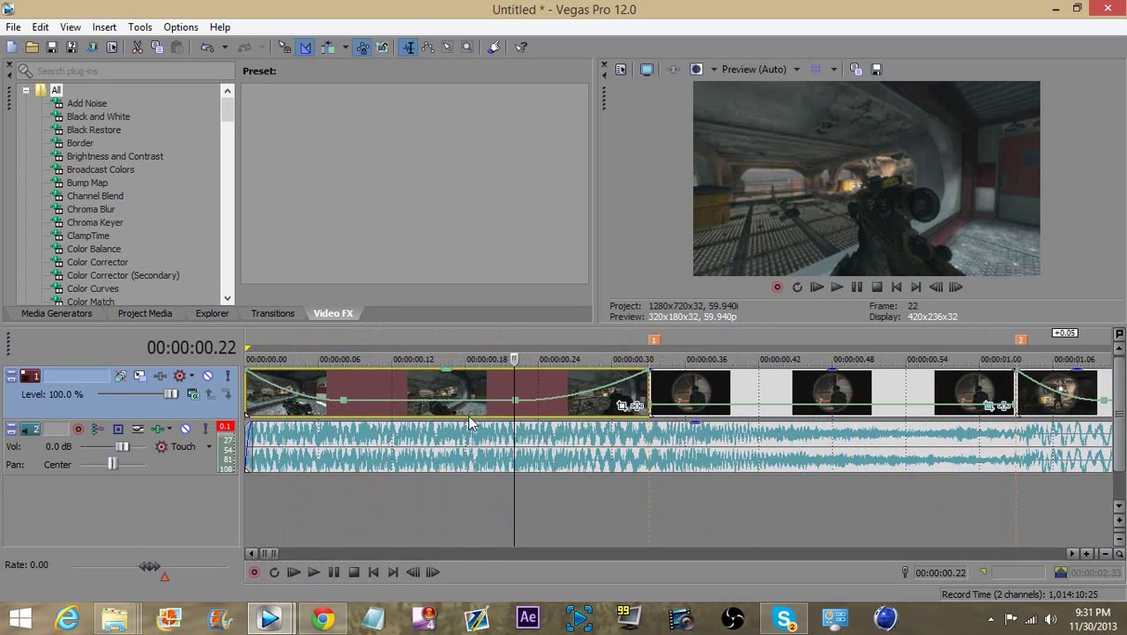
left_click(446, 388)
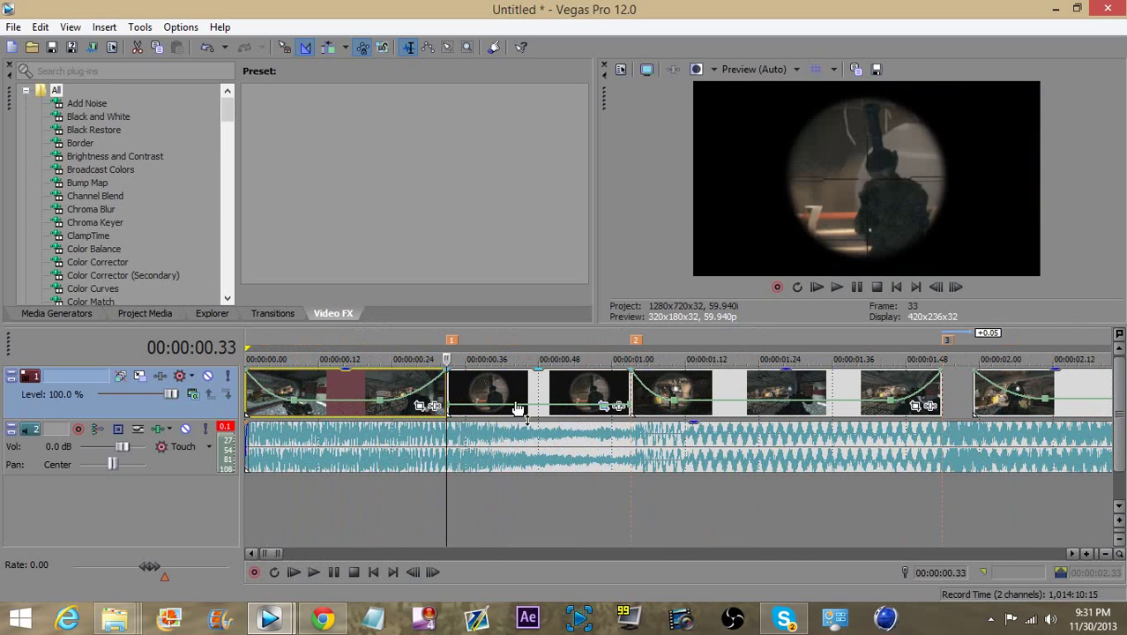
- Trim the third clip's end to 00:00:01.16 and extend it back out to about 00:00:01.50
left_click(707, 397)
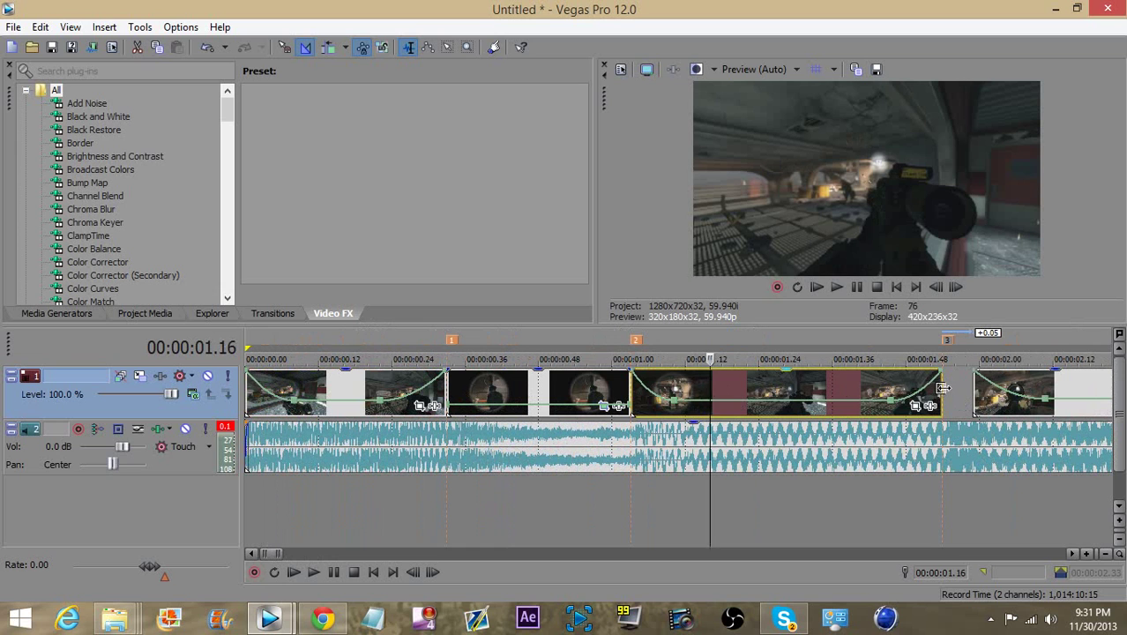
left_click_drag(940, 391, 703, 391)
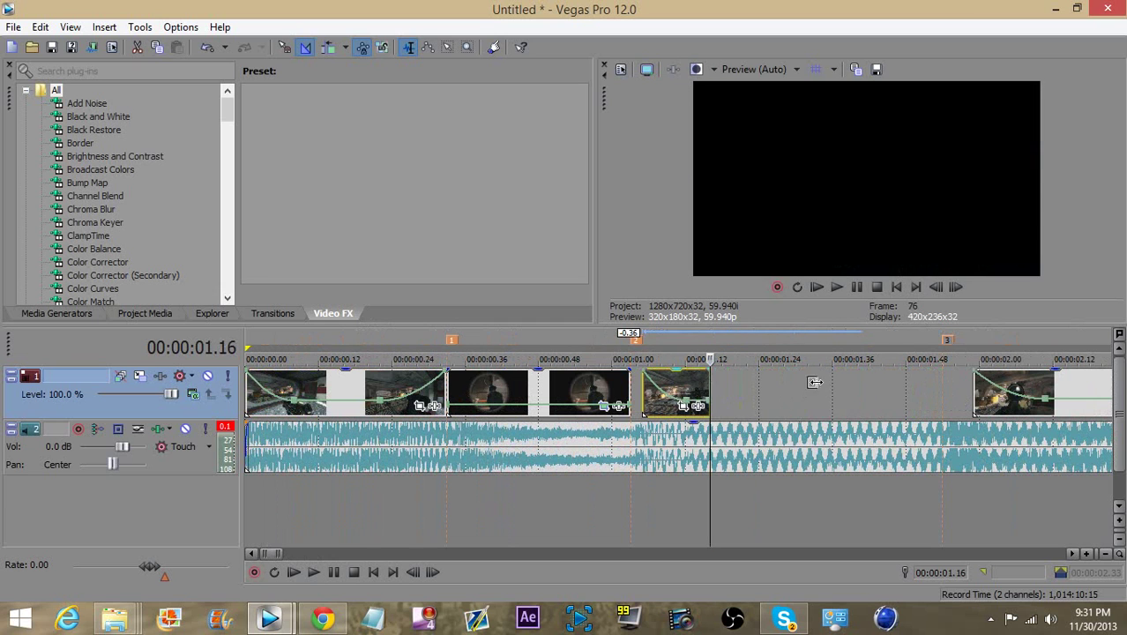
left_click_drag(815, 382, 920, 388)
scroll(917, 387, "down", 2)
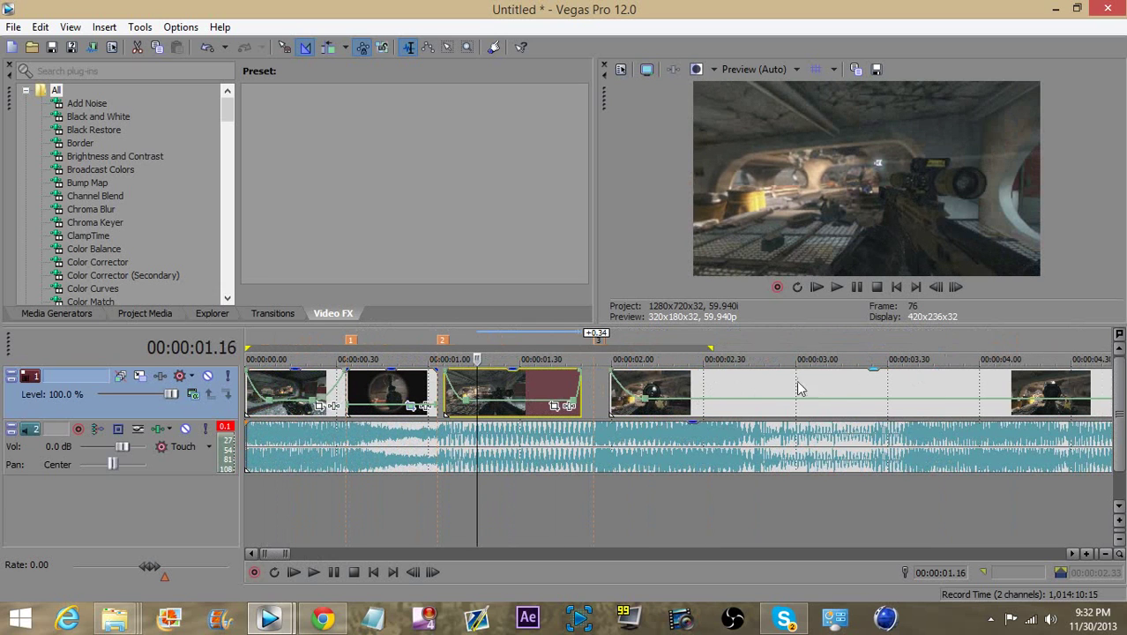
scroll(800, 388, "down", 2)
left_click(615, 396)
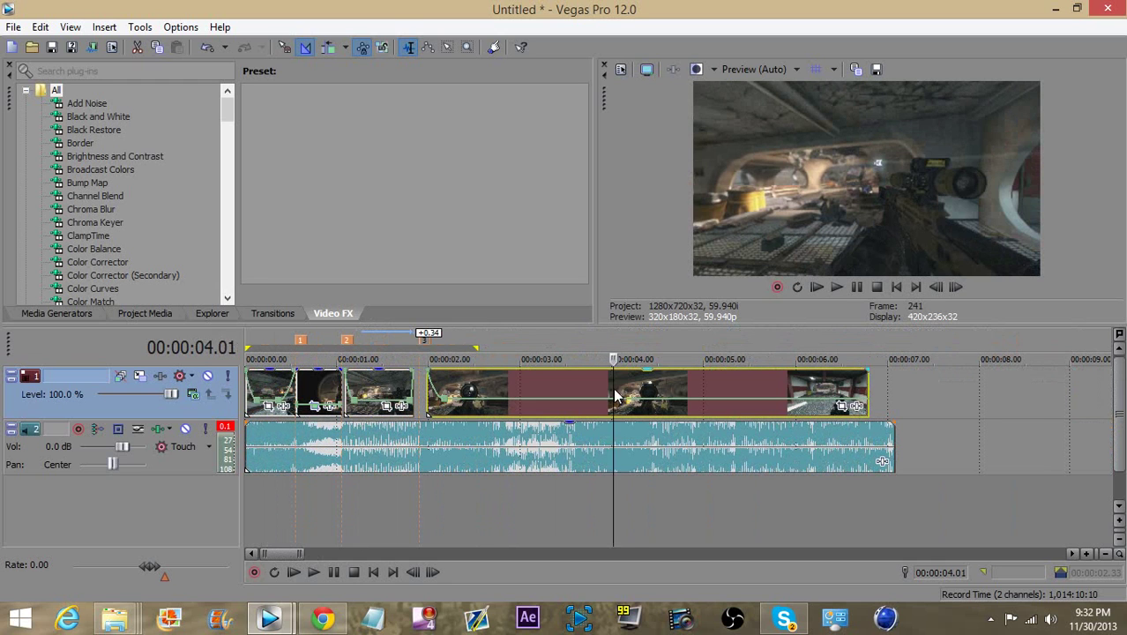
- Split the fourth clip at 00:00:04.28, in the scoped view, and trim the second piece's start to about 00:00:04.34
key("space")
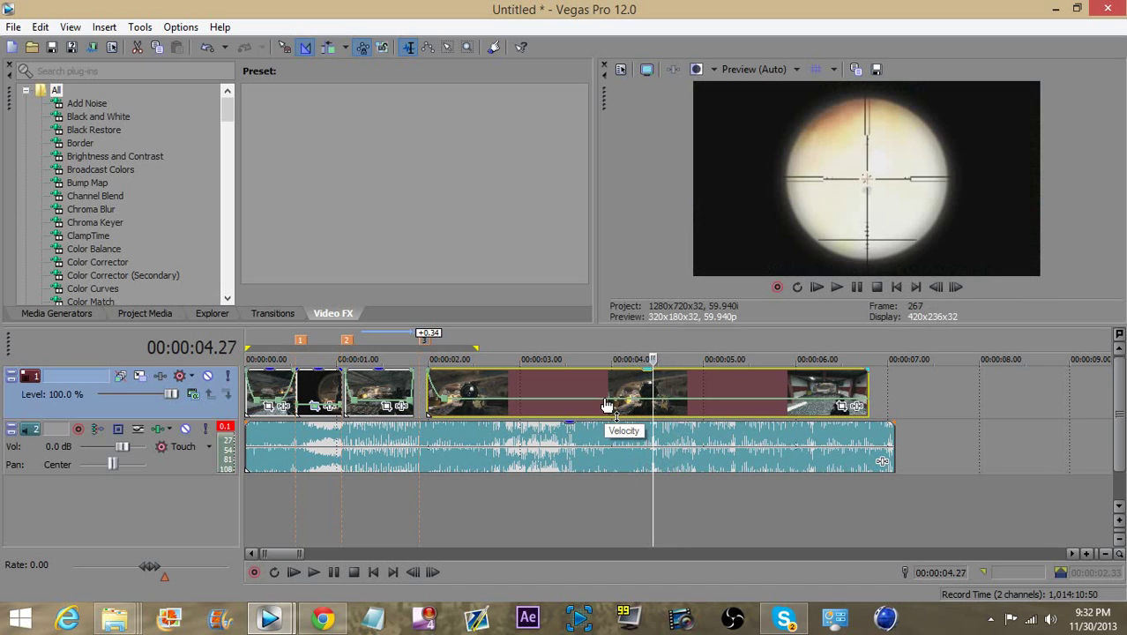
key("s")
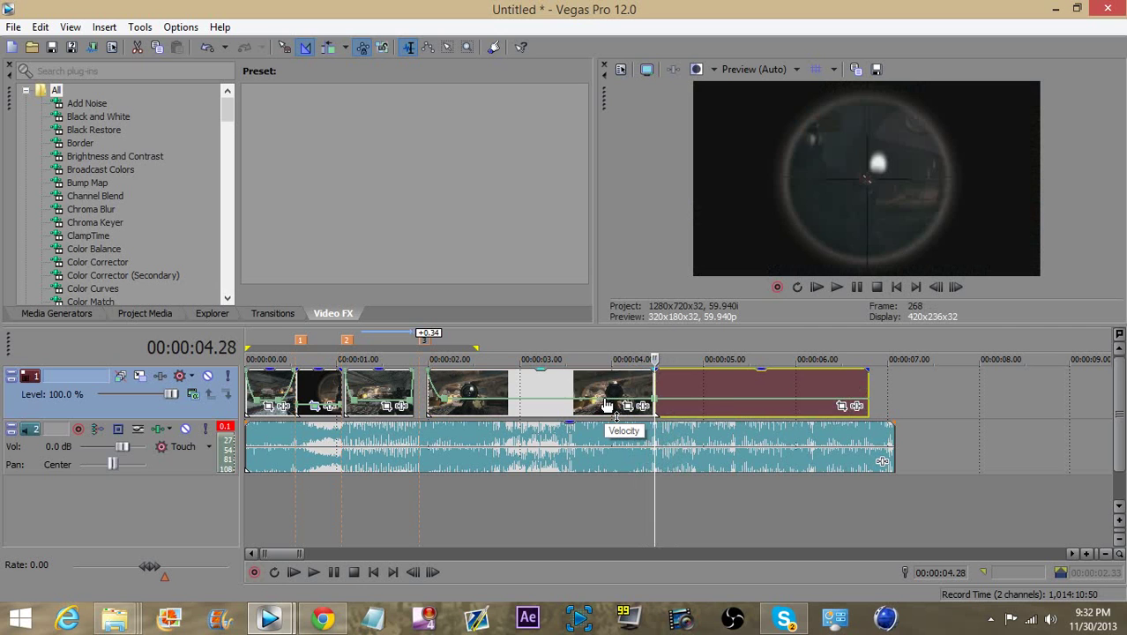
key("Left")
scroll(611, 404, "up", 6)
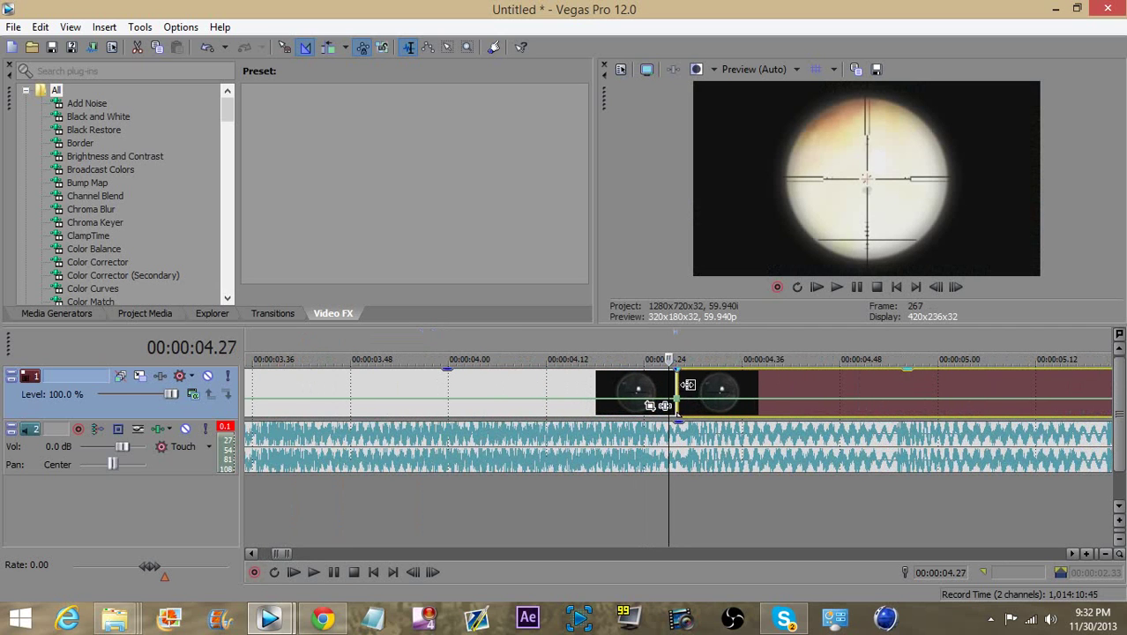
left_click_drag(679, 385, 729, 384)
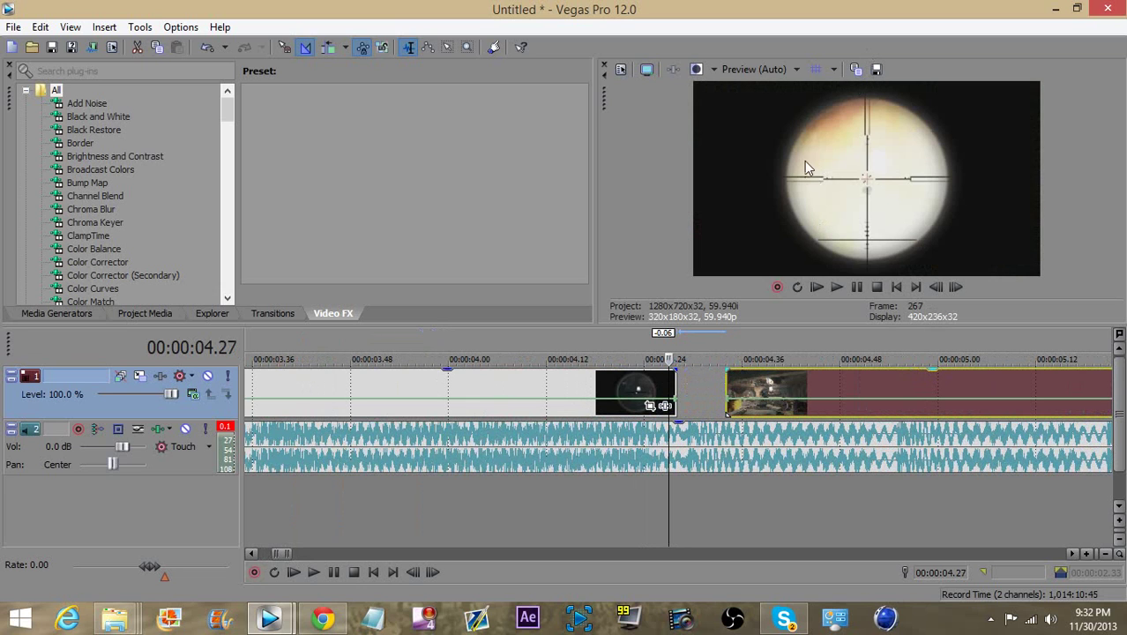
- Move the trimmed piece earlier to close the gap, so it starts at the fourth clip's end
left_click(729, 379)
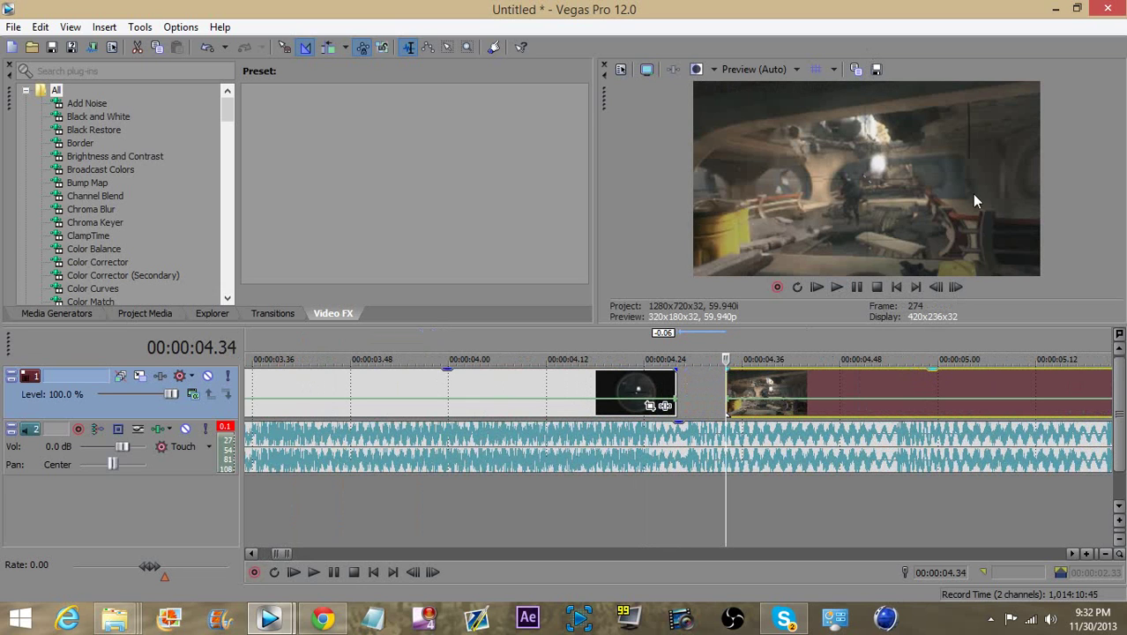
left_click(791, 373)
left_click_drag(778, 389, 731, 388)
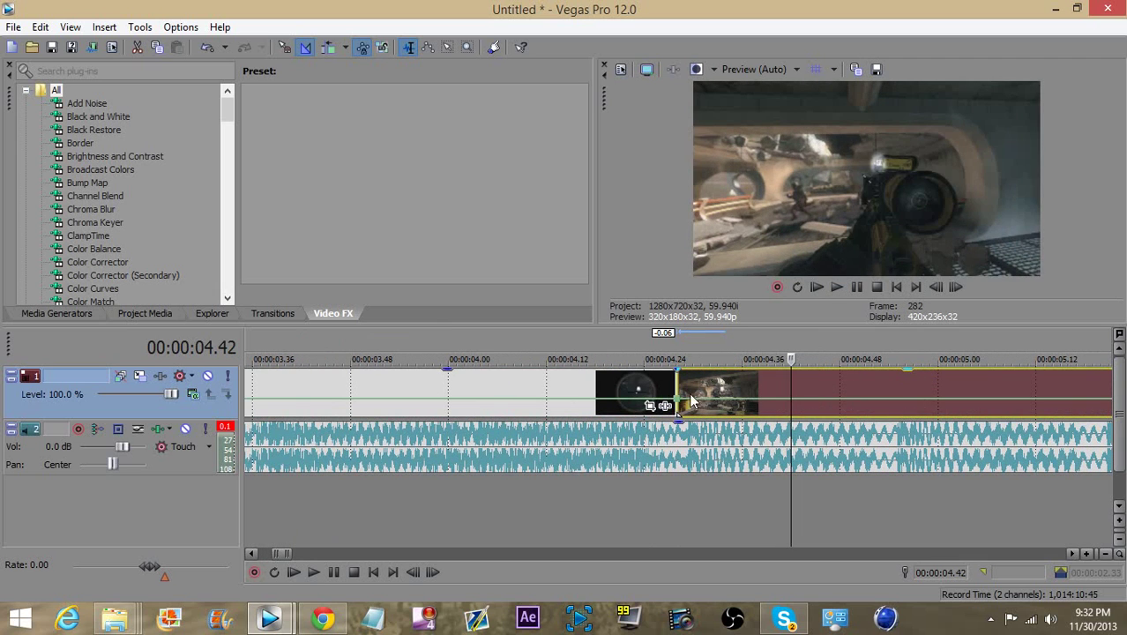
- Check the footage across the new join by stepping through frames and playing between about 00:00:04.00 and 00:00:04.44
left_click(669, 386)
key("Right")
key("Right")
key("Right")
key("Right")
key("Right")
key("Right")
key("Right")
key("Right")
key("Right")
key("Right")
key("Right")
key("Right")
key("Right")
key("Right")
key("Right")
key("Right")
key("Right")
key("Right")
key("Right")
key("Right")
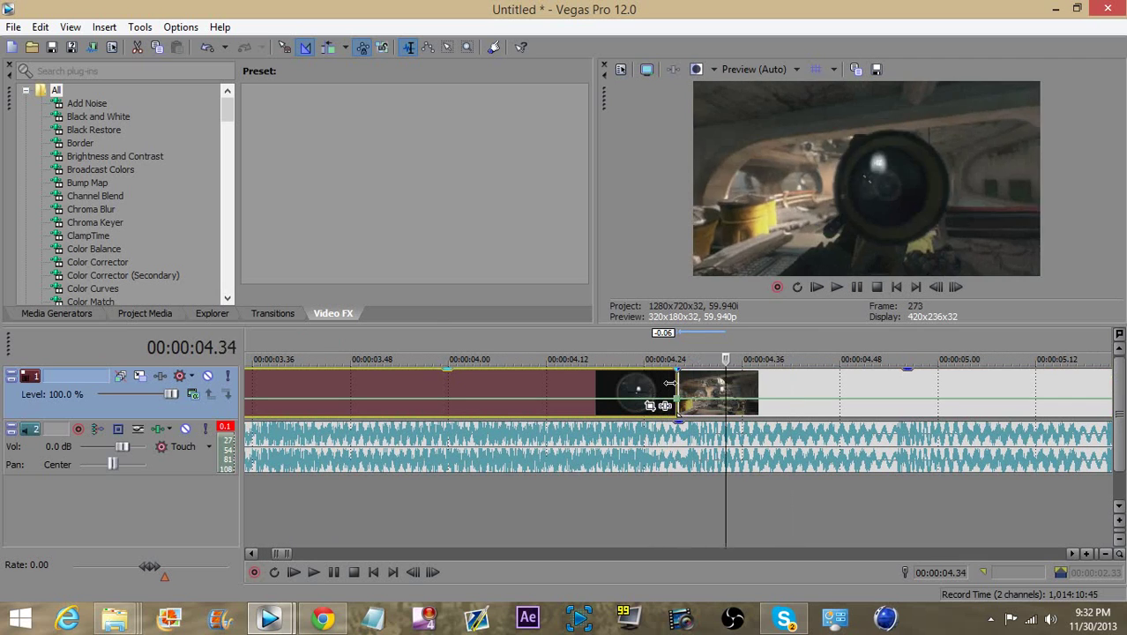
key("Left")
key("Left")
key("Left")
key("Left")
key("Left")
key("Left")
key("Left")
key("Left")
key("Left")
key("Left")
key("Left")
key("Left")
key("Left")
key("Left")
key("Left")
key("Left")
key("Left")
key("Left")
key("Left")
key("Left")
key("Left")
key("Left")
key("Left")
key("Left")
key("Left")
key("Left")
key("Left")
key("Left")
key("Left")
key("Left")
key("Left")
key("Left")
key("Left")
key("Left")
key("Left")
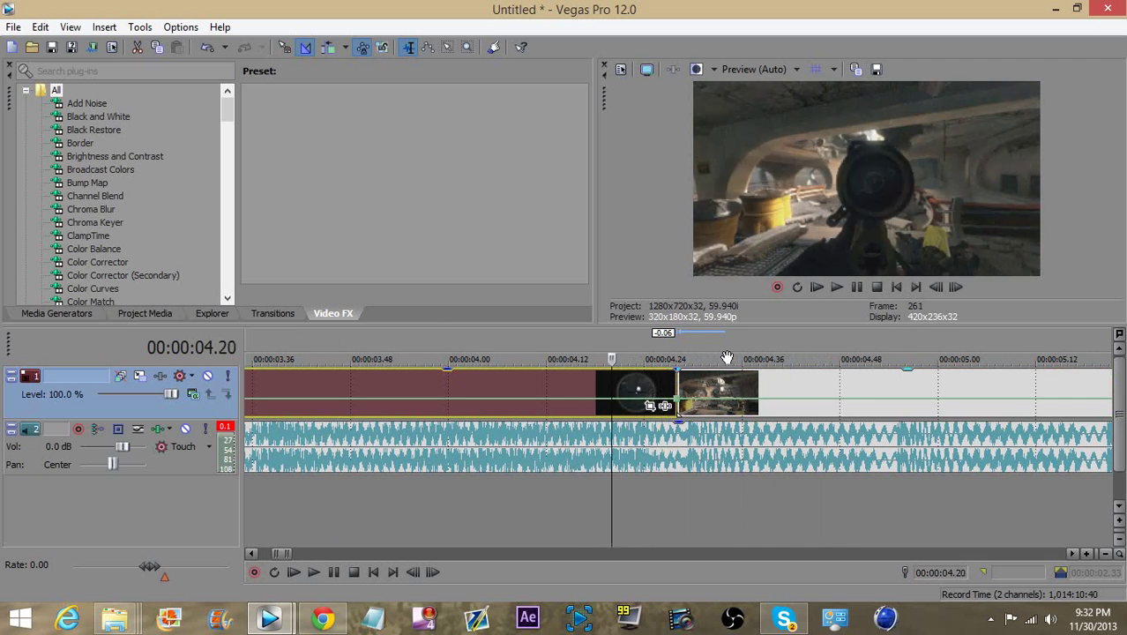
key("Right")
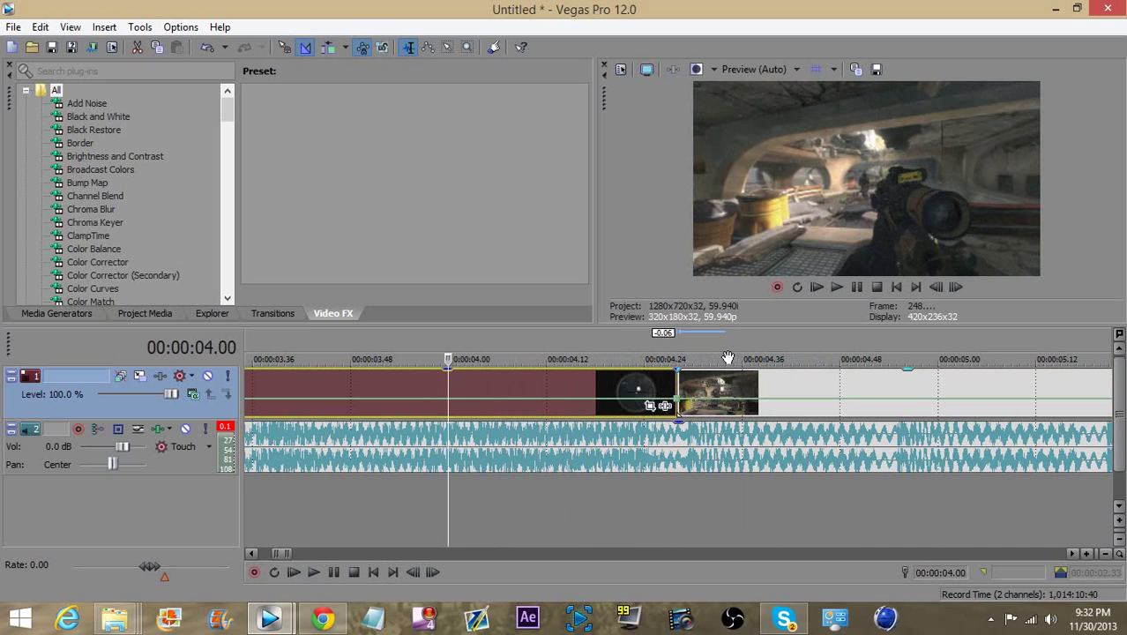
key("space")
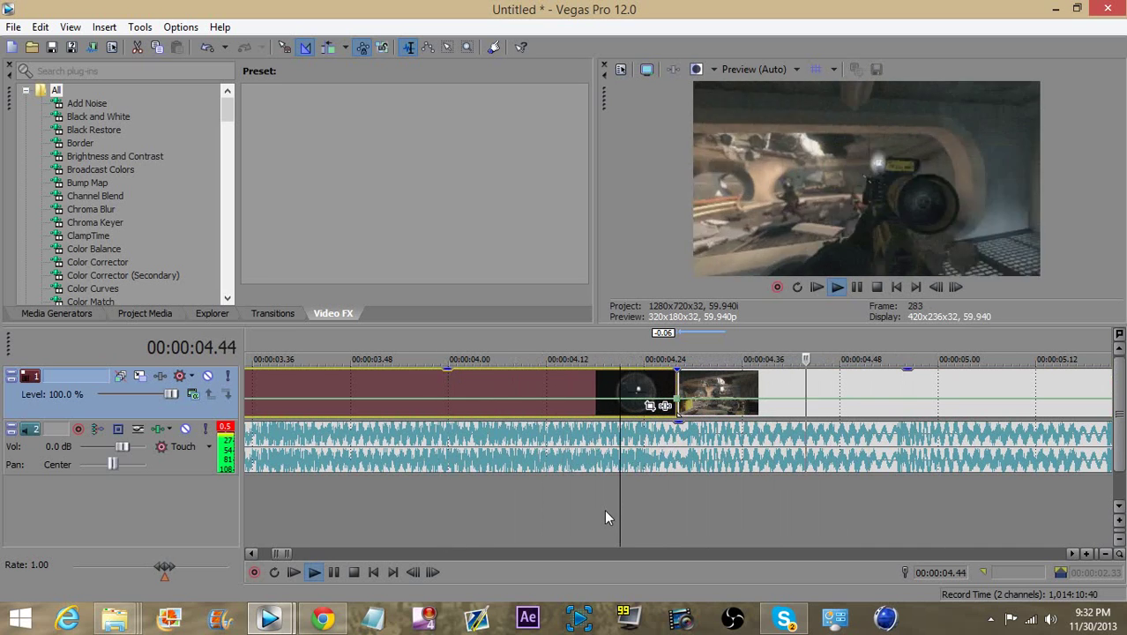
key("space")
scroll(671, 507, "down", 8)
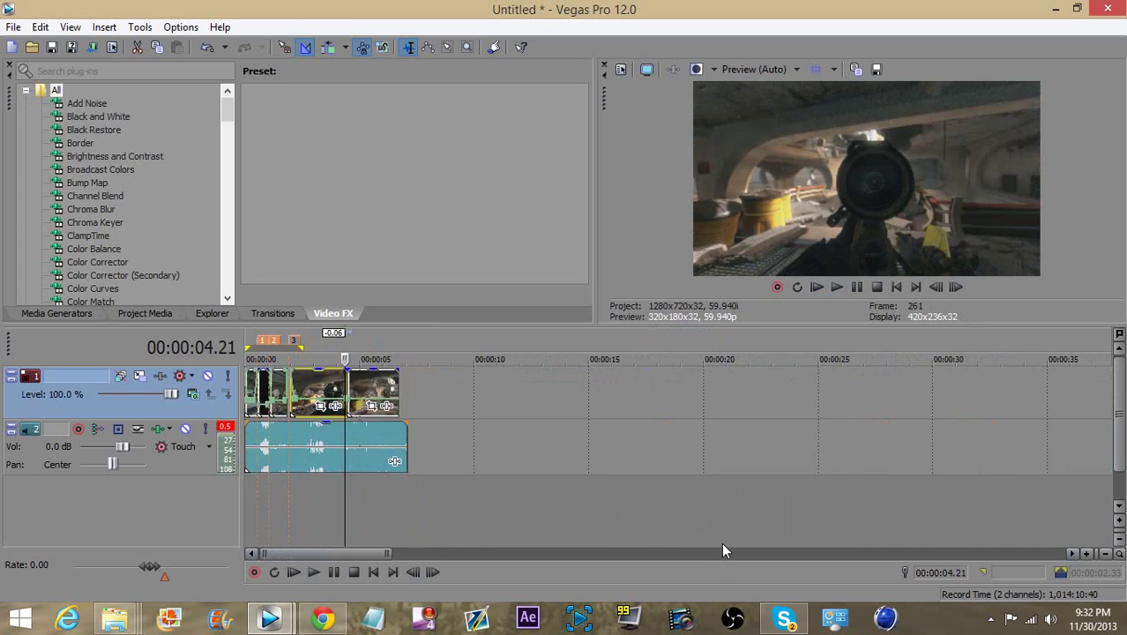